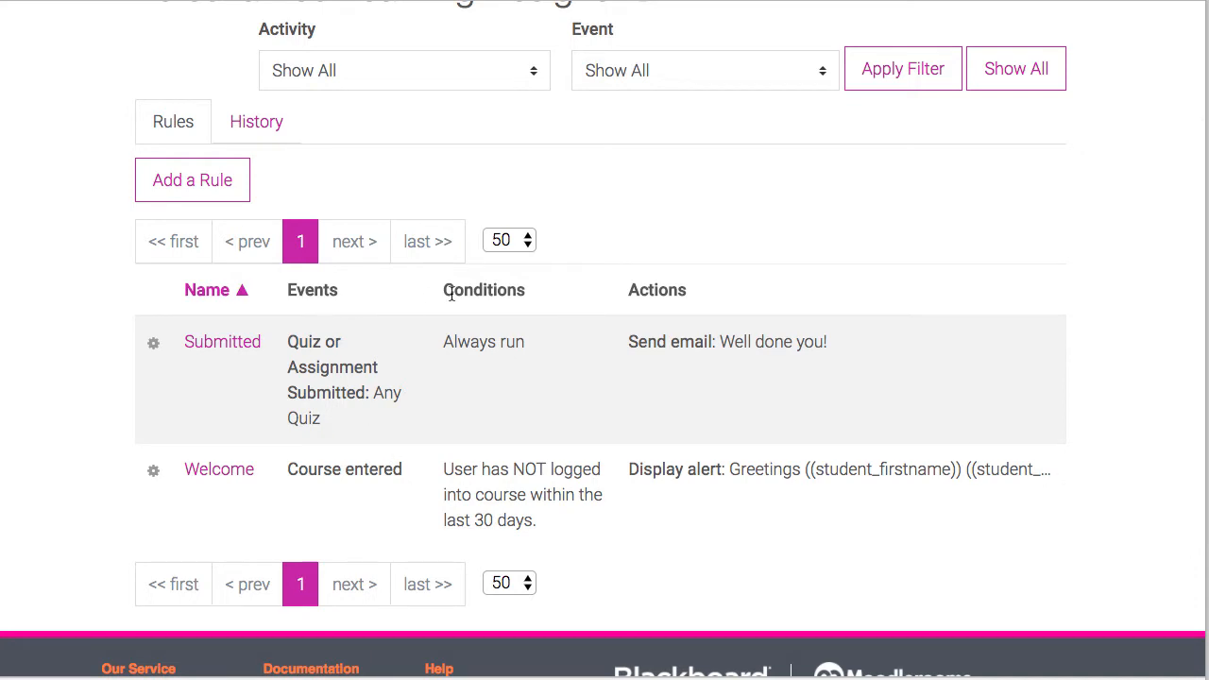
Step: Review the existing personalized learning rules and the history of fired rule actions
scroll(584, 426, "down", 4)
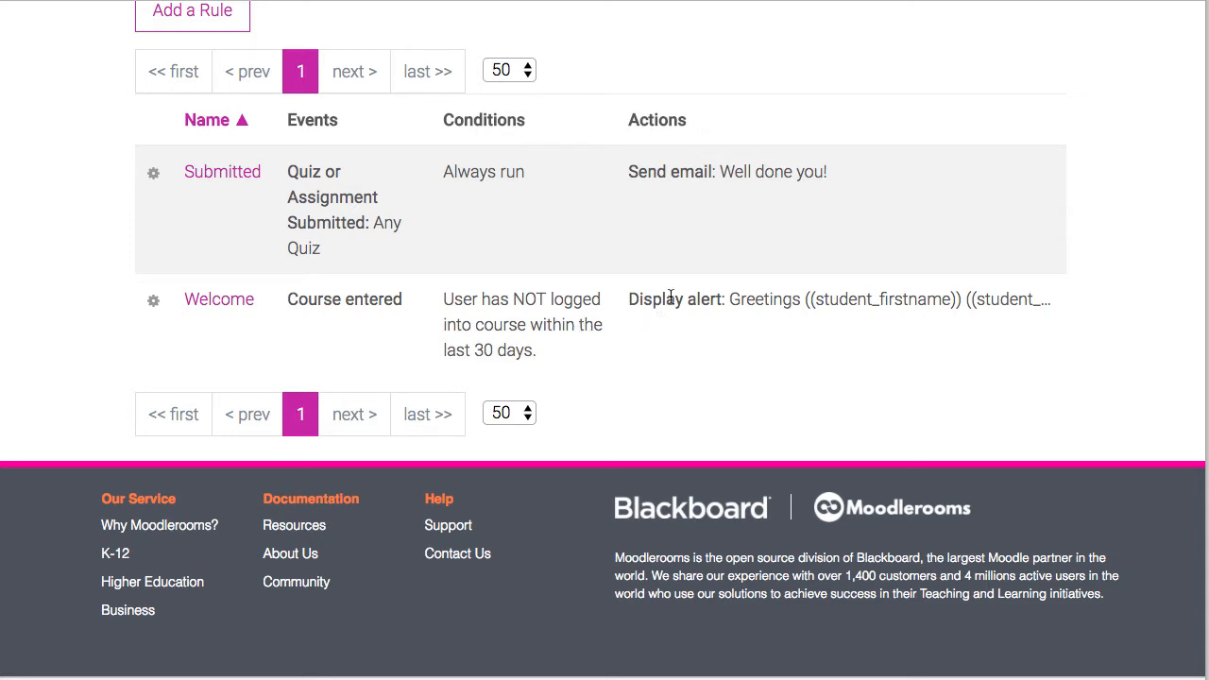
mouse_move(672, 294)
scroll(569, 293, "up", 5)
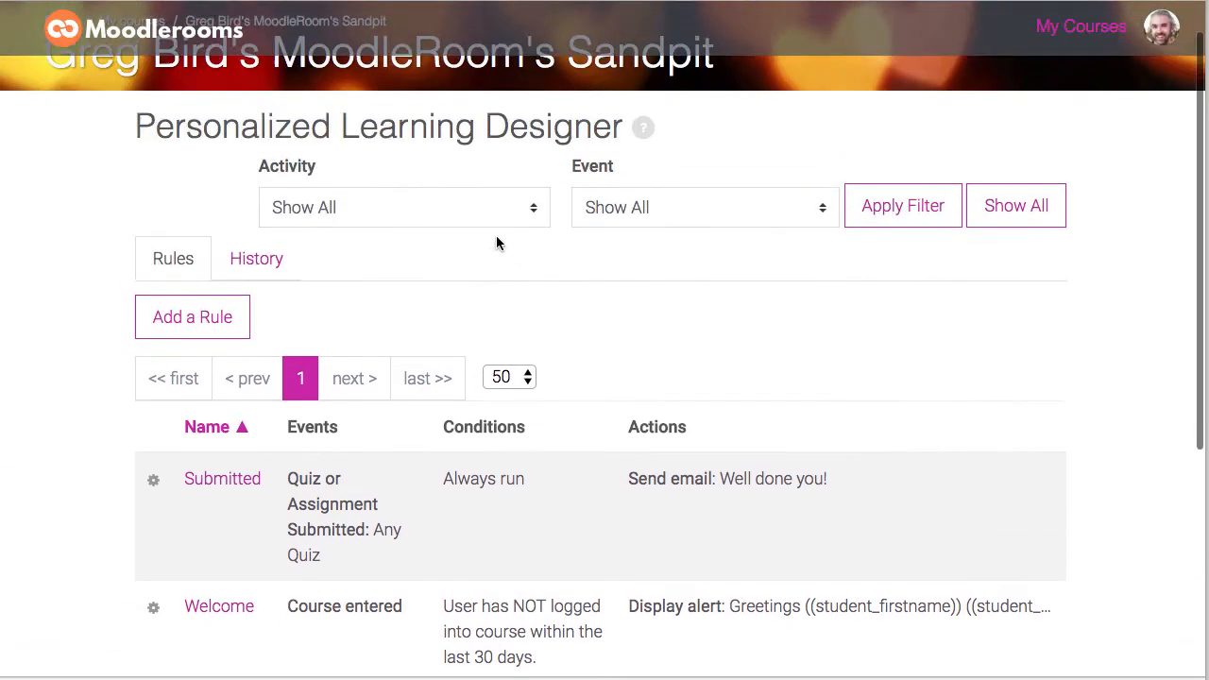
left_click(267, 290)
scroll(459, 329, "down", 3)
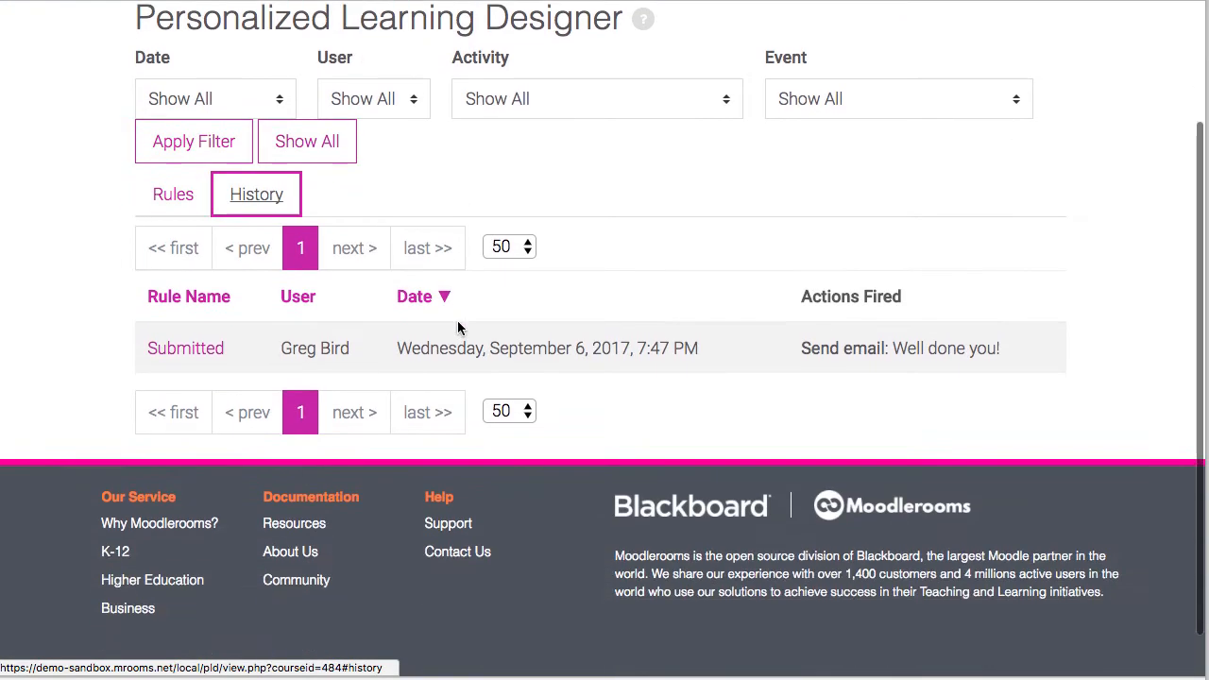
scroll(734, 380, "up", 3)
scroll(733, 380, "down", 2)
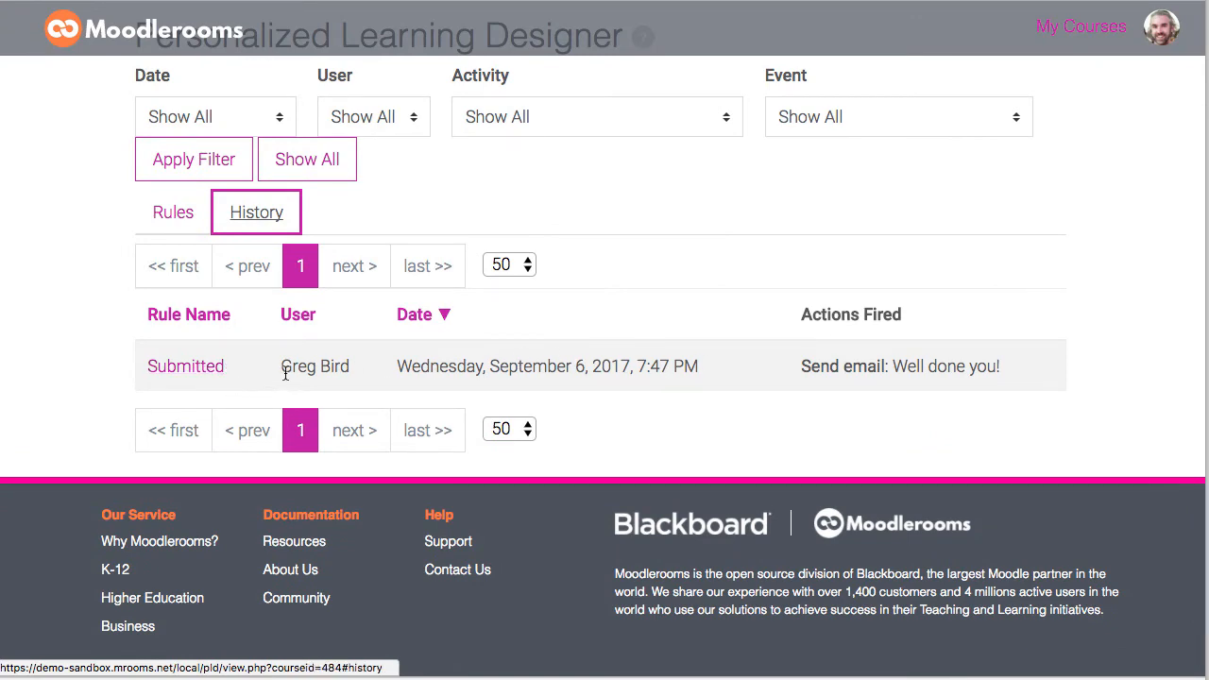
scroll(285, 373, "up", 3)
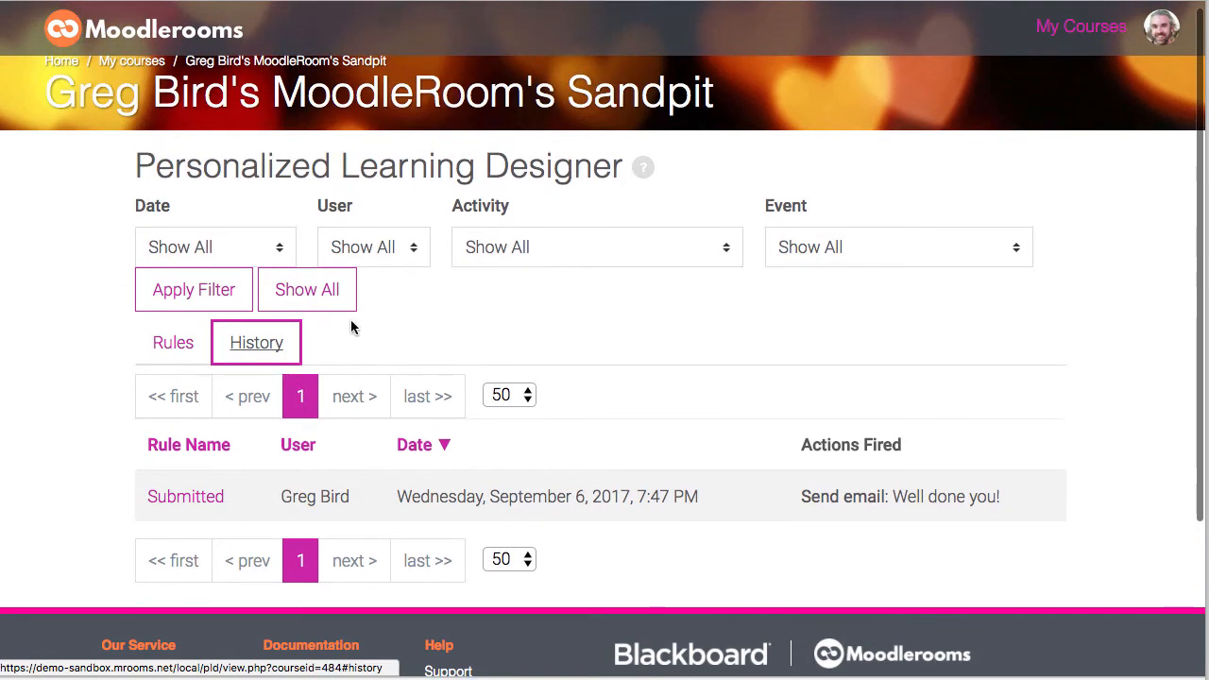
left_click(175, 354)
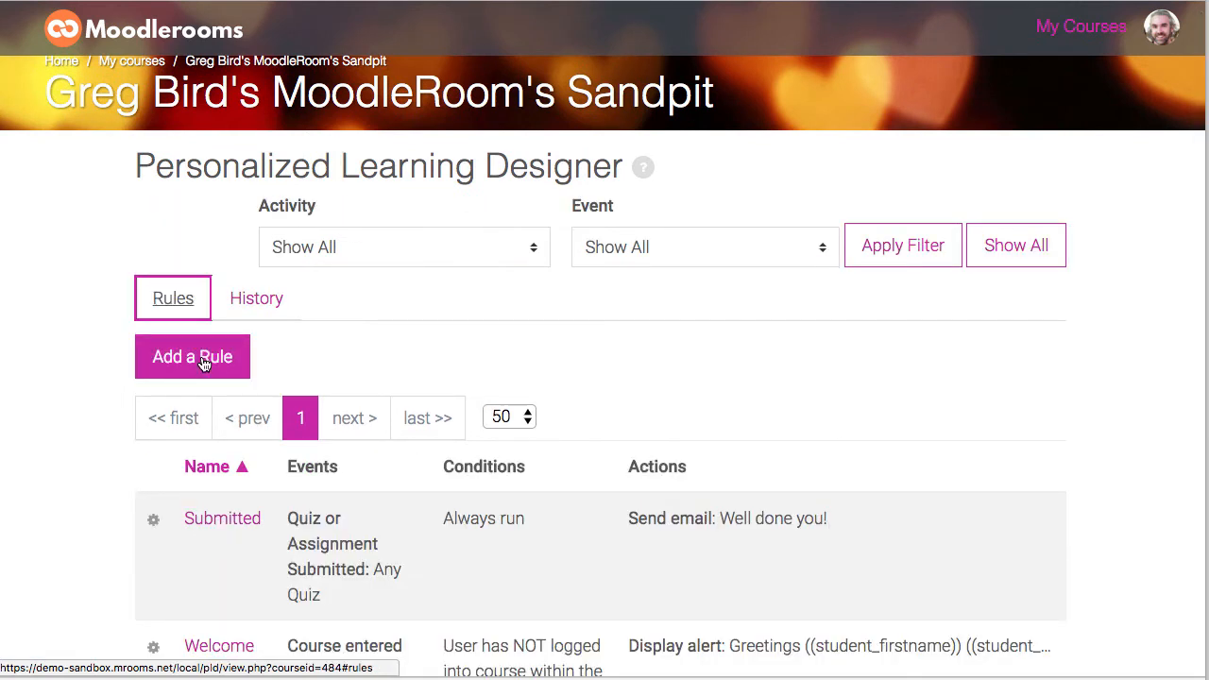
Step: Add a new rule named 'Students who have not logged in this fortnight' and choose a Recurring event trigger
left_click(202, 364)
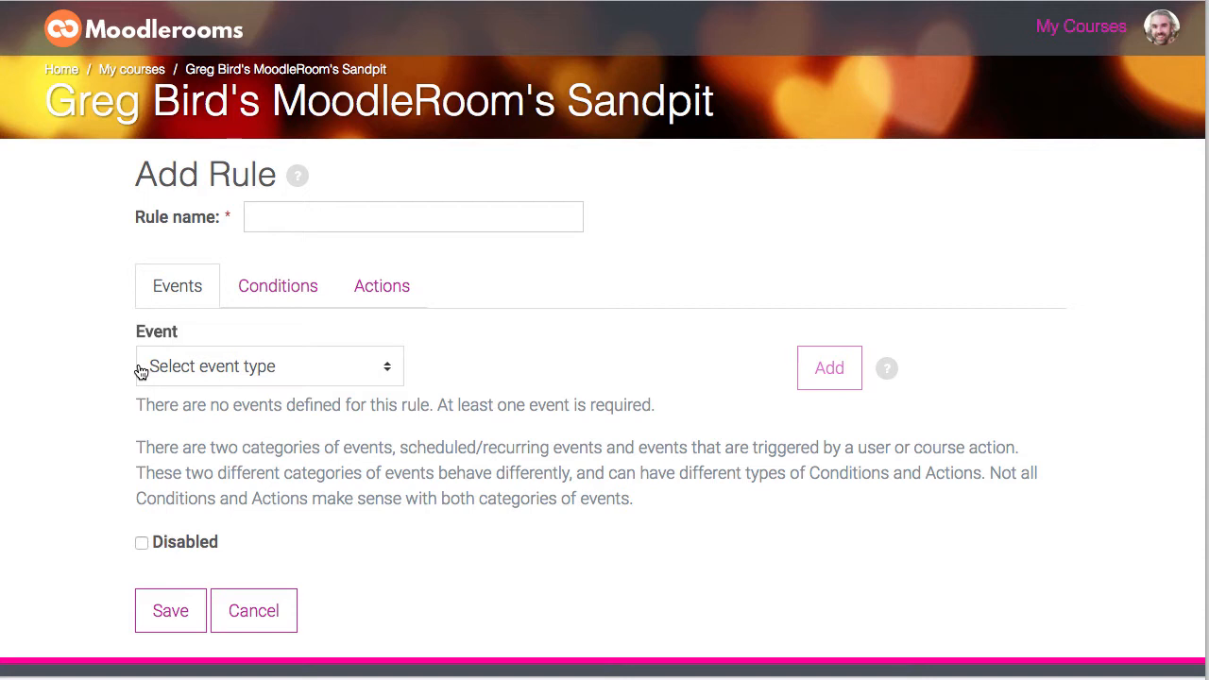
type("Students who have not logged in this fortnight")
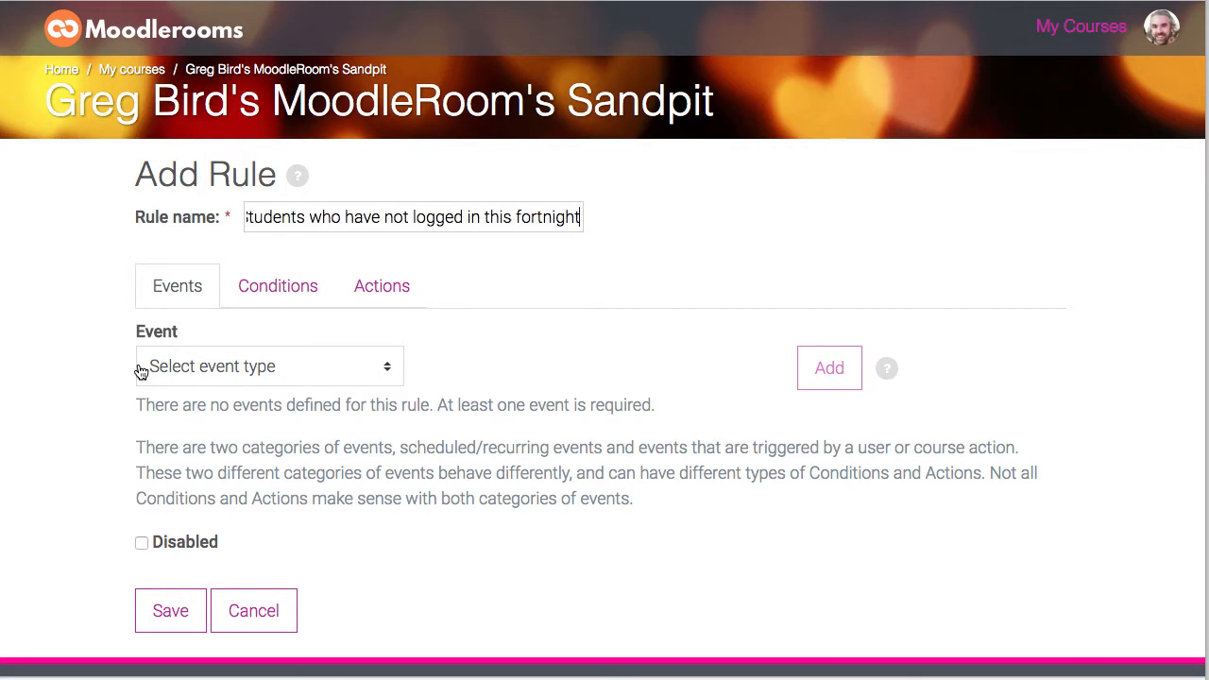
left_click(157, 368)
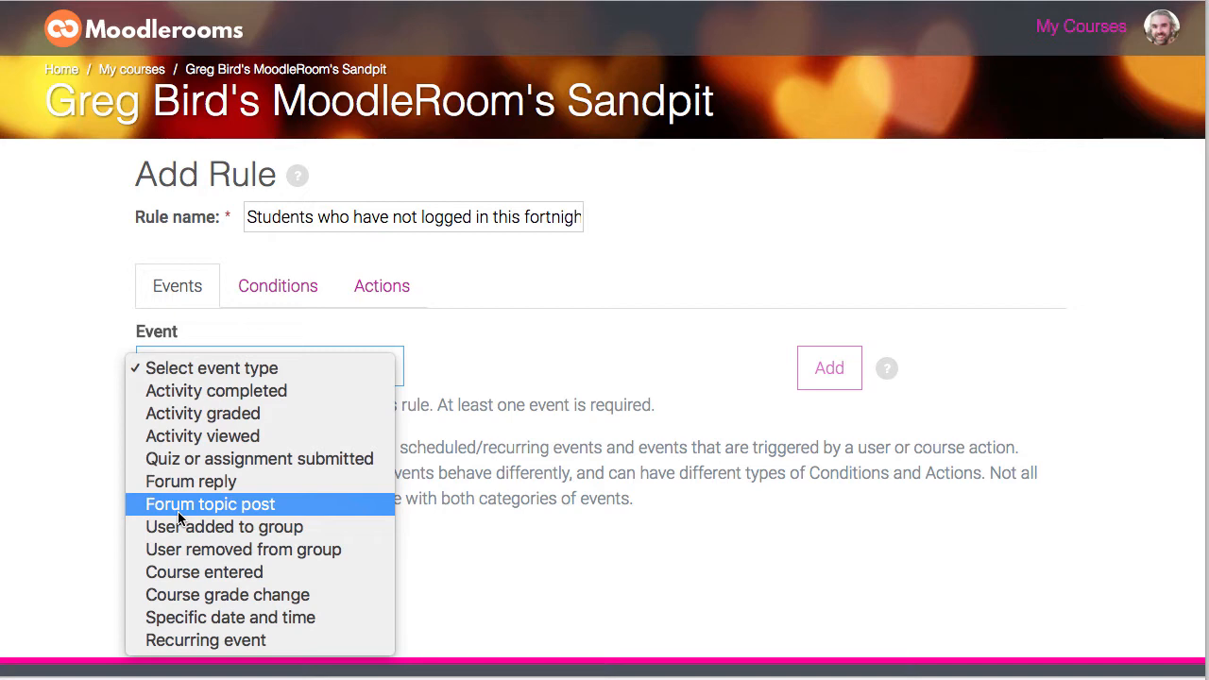
left_click(226, 640)
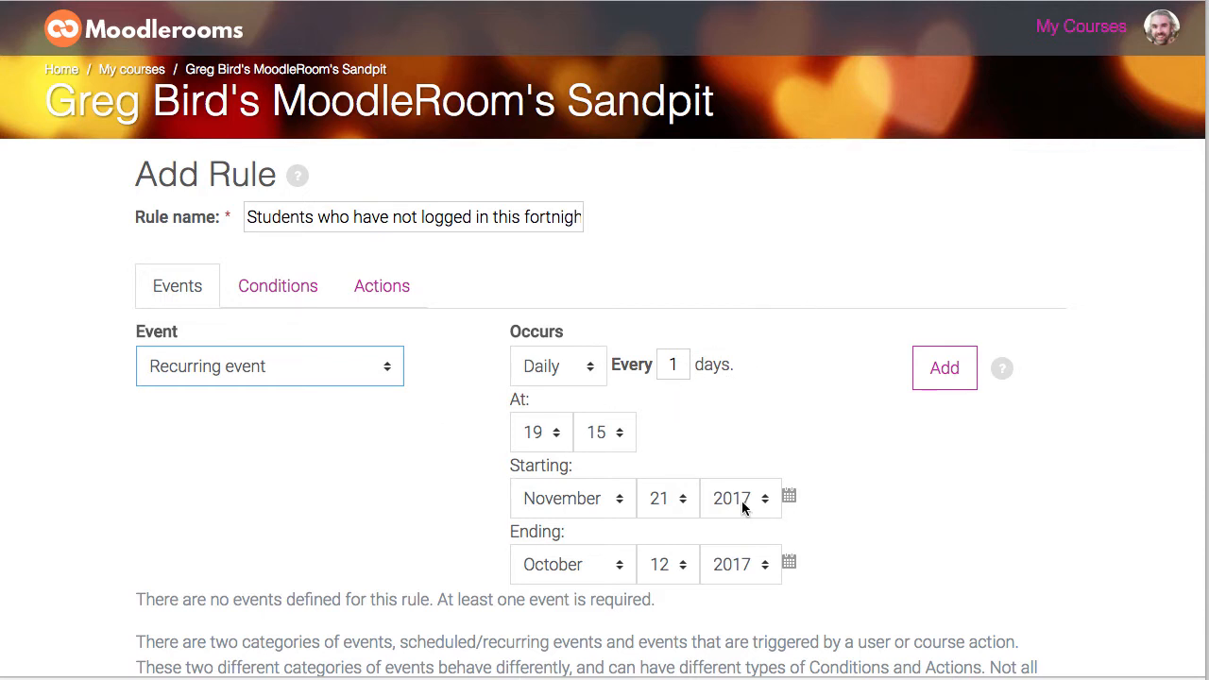
Step: Set the recurring event's start date to September 8, 2017 and add the event to the rule
left_click(607, 504)
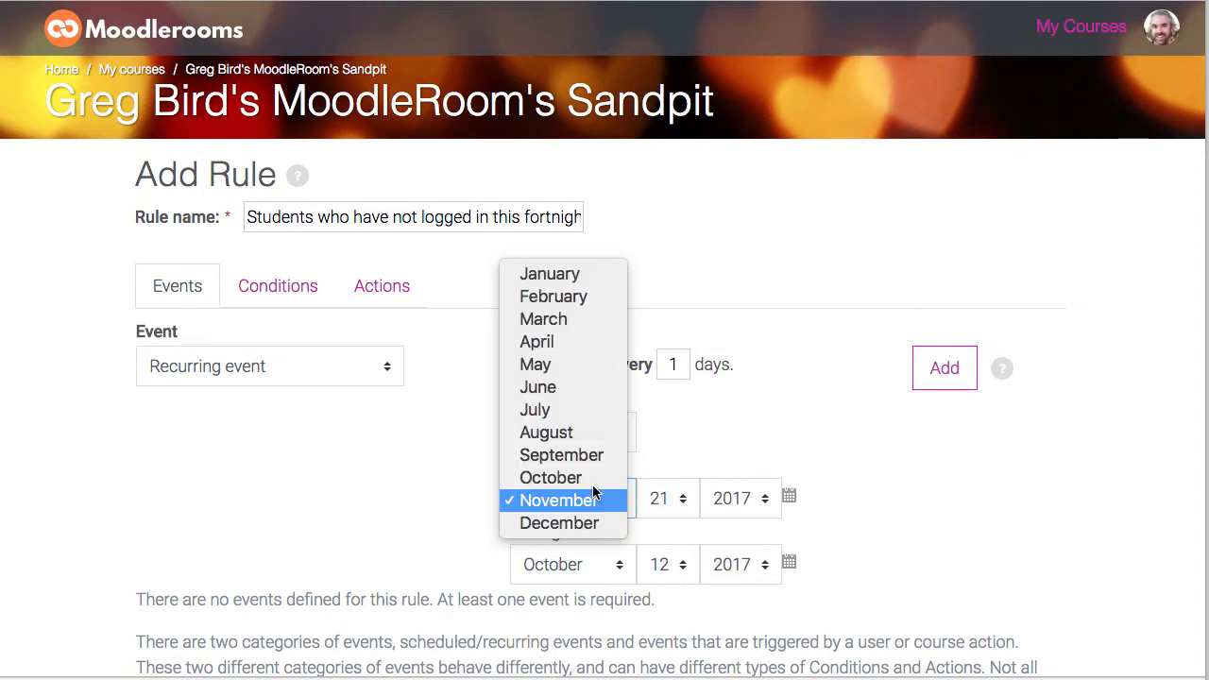
left_click(566, 457)
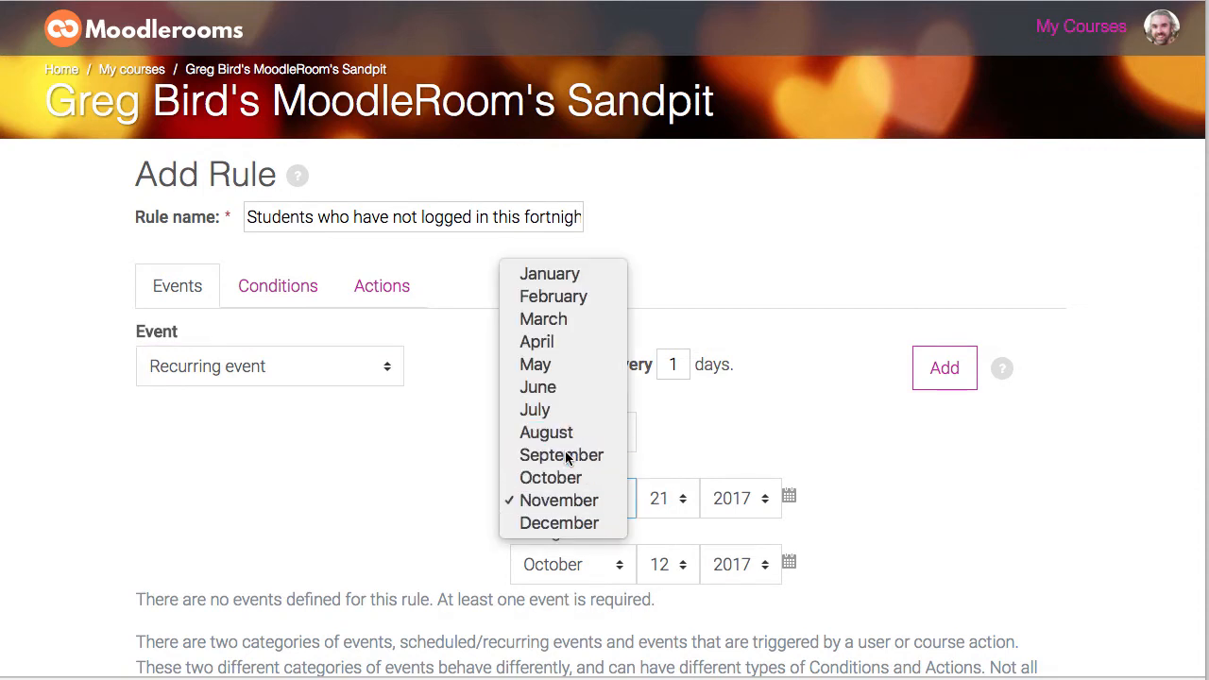
left_click(692, 511)
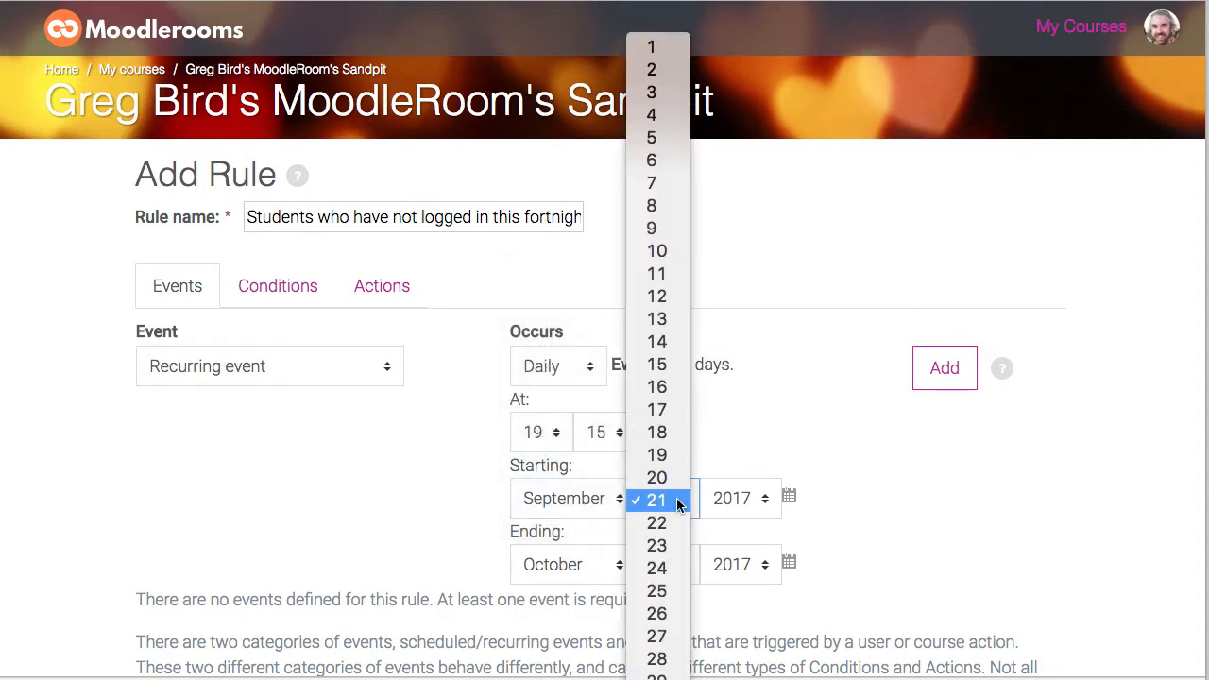
left_click(670, 208)
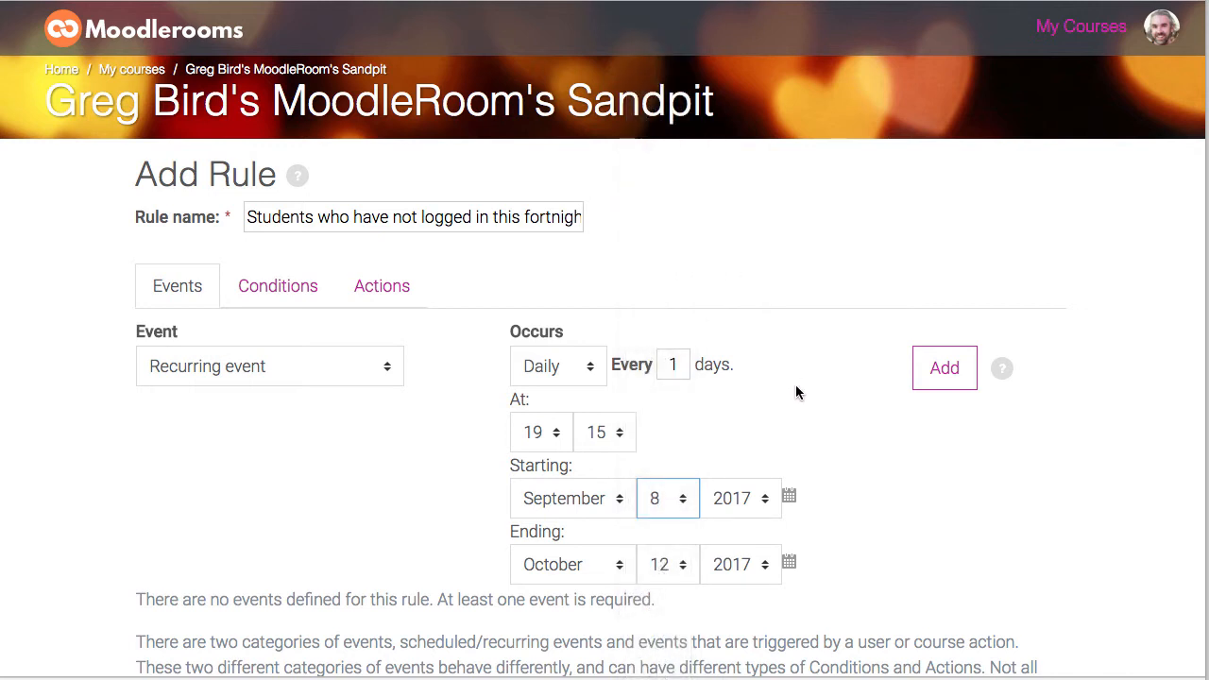
left_click(934, 373)
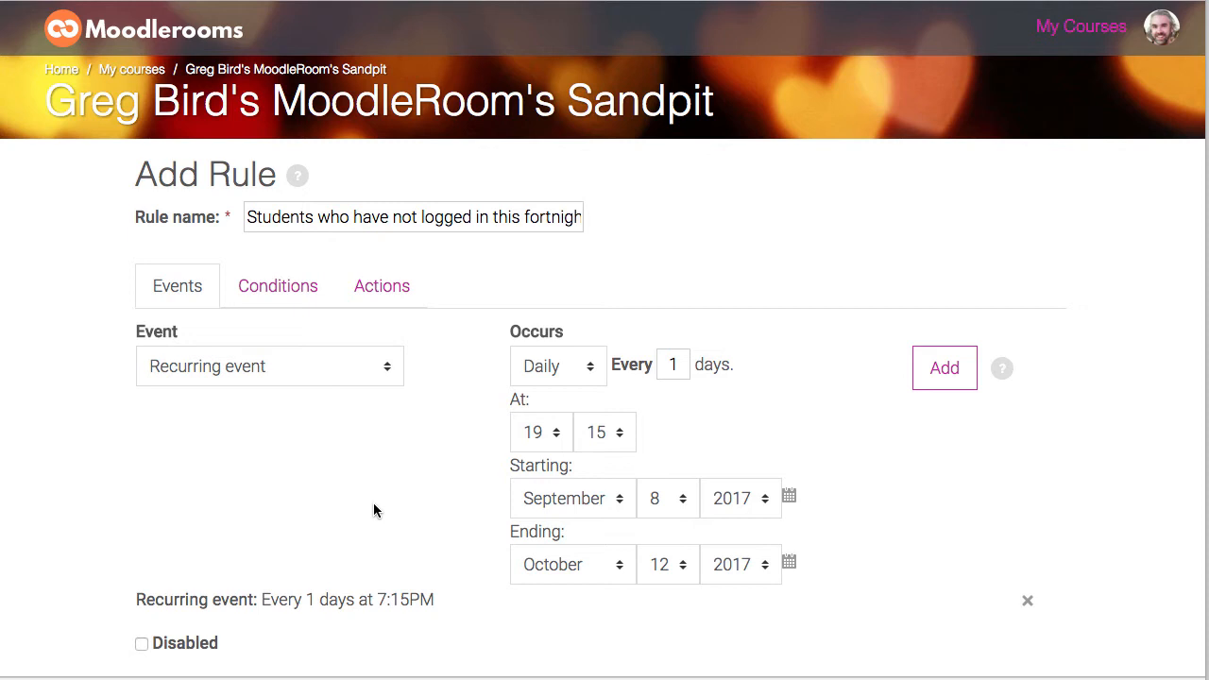
Step: Add a Course login condition requiring the user has NOT logged into the course within the last 14 days
left_click(269, 288)
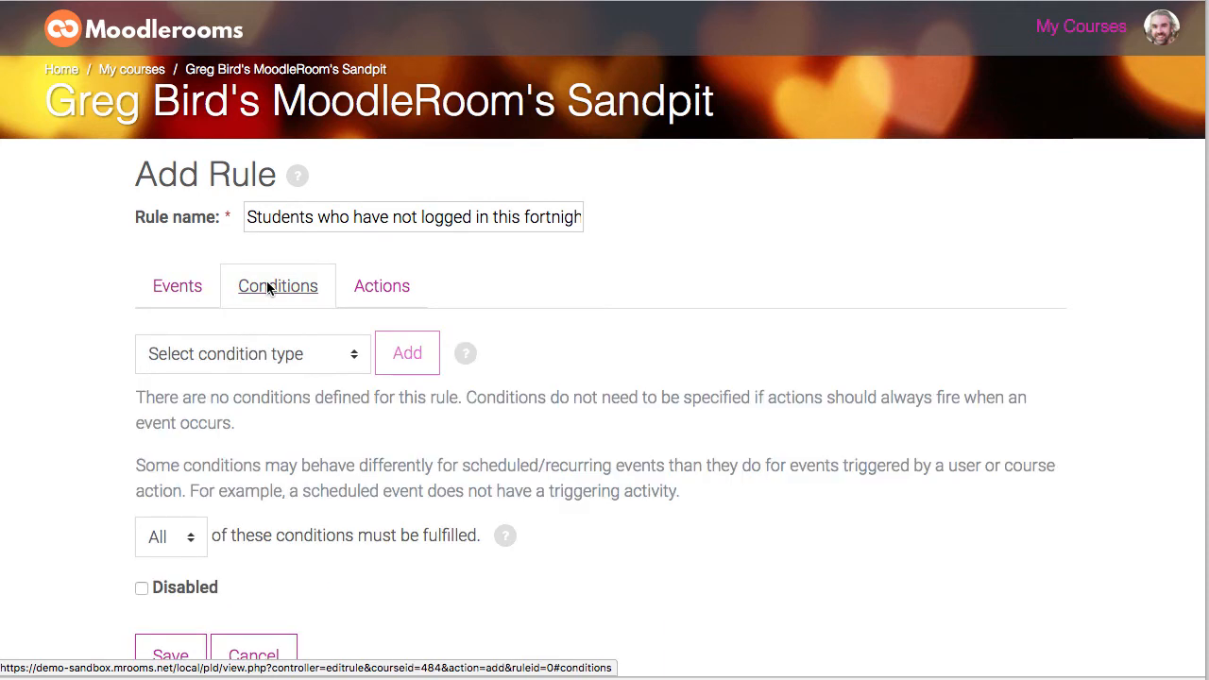
left_click(300, 357)
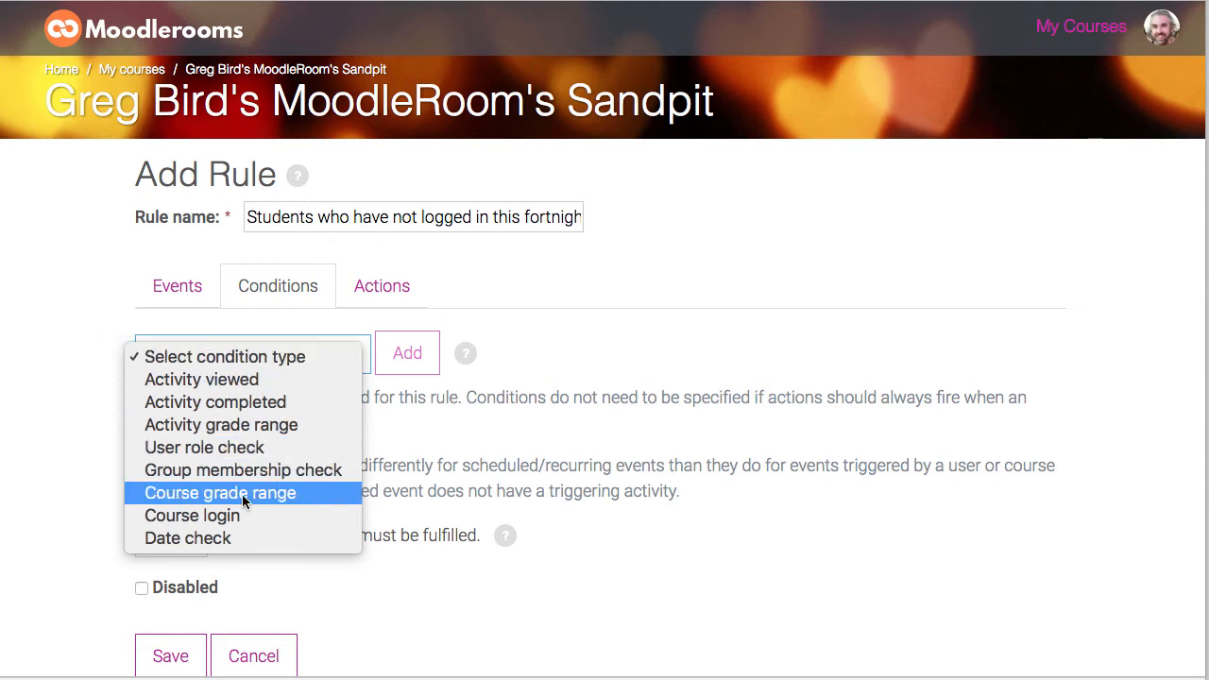
left_click(230, 517)
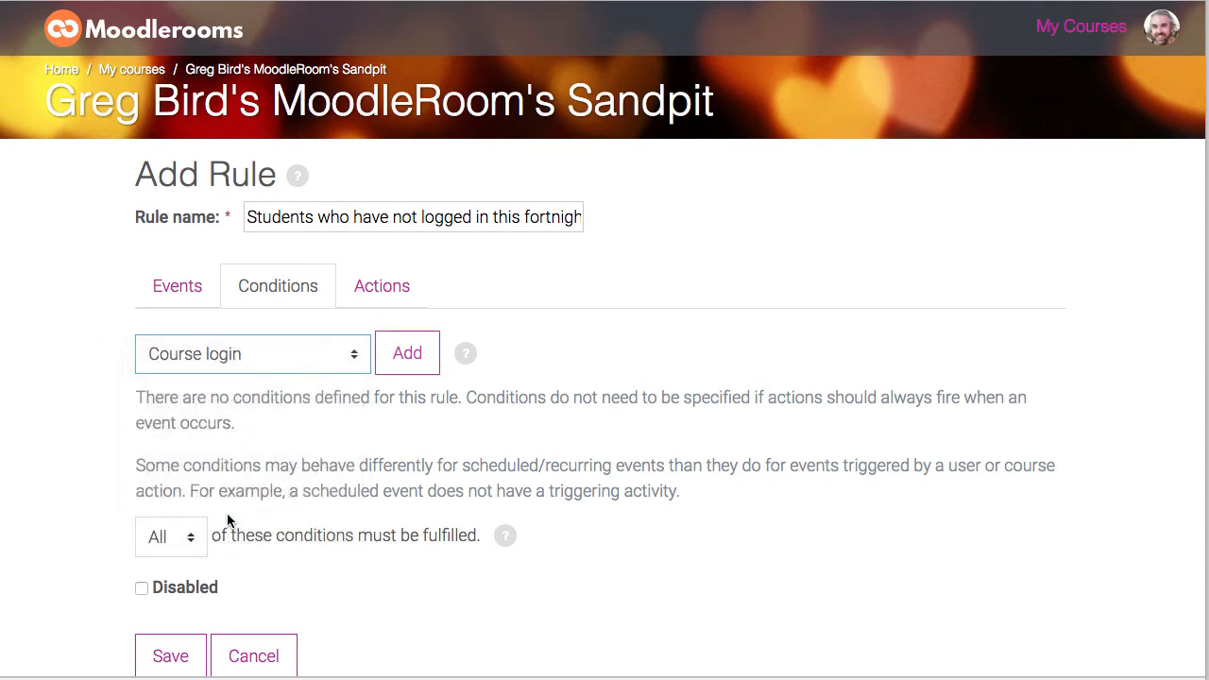
left_click(427, 352)
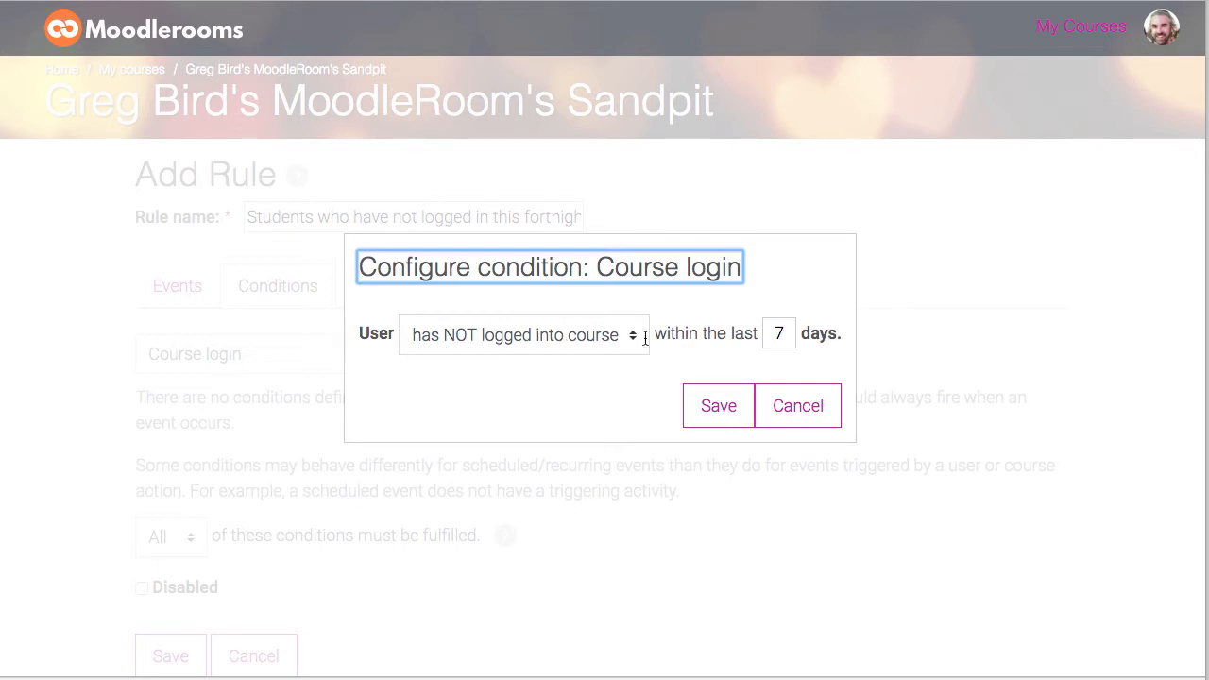
double_click(780, 334)
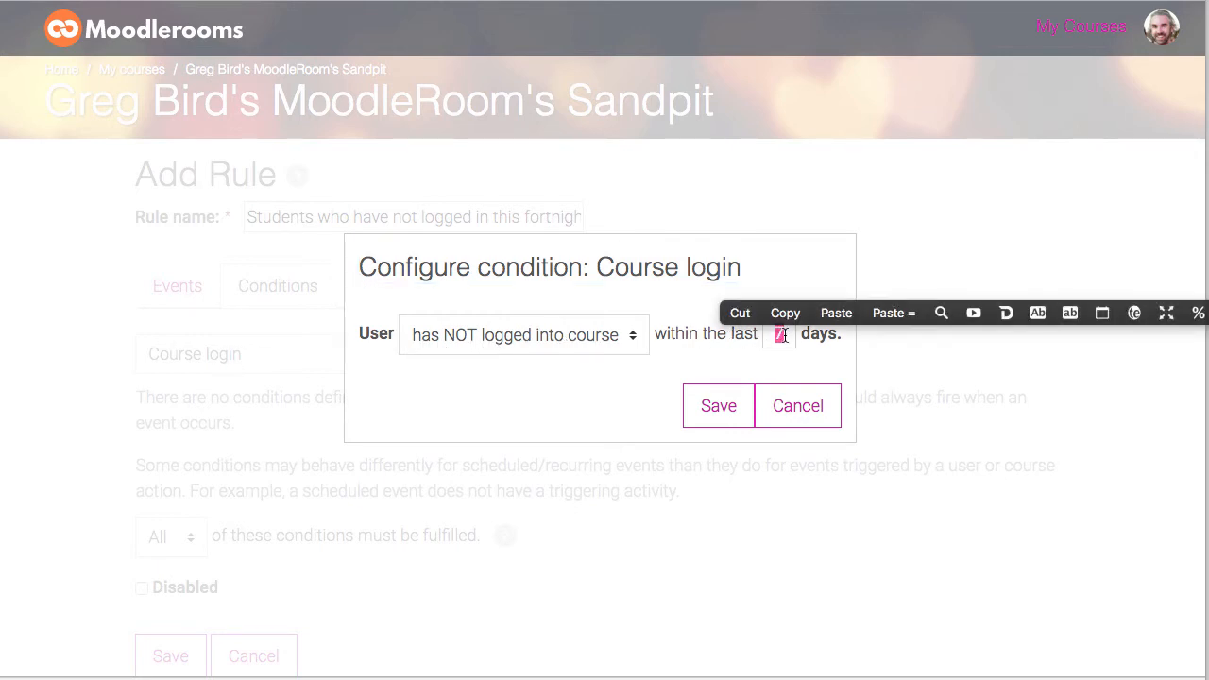
type("14")
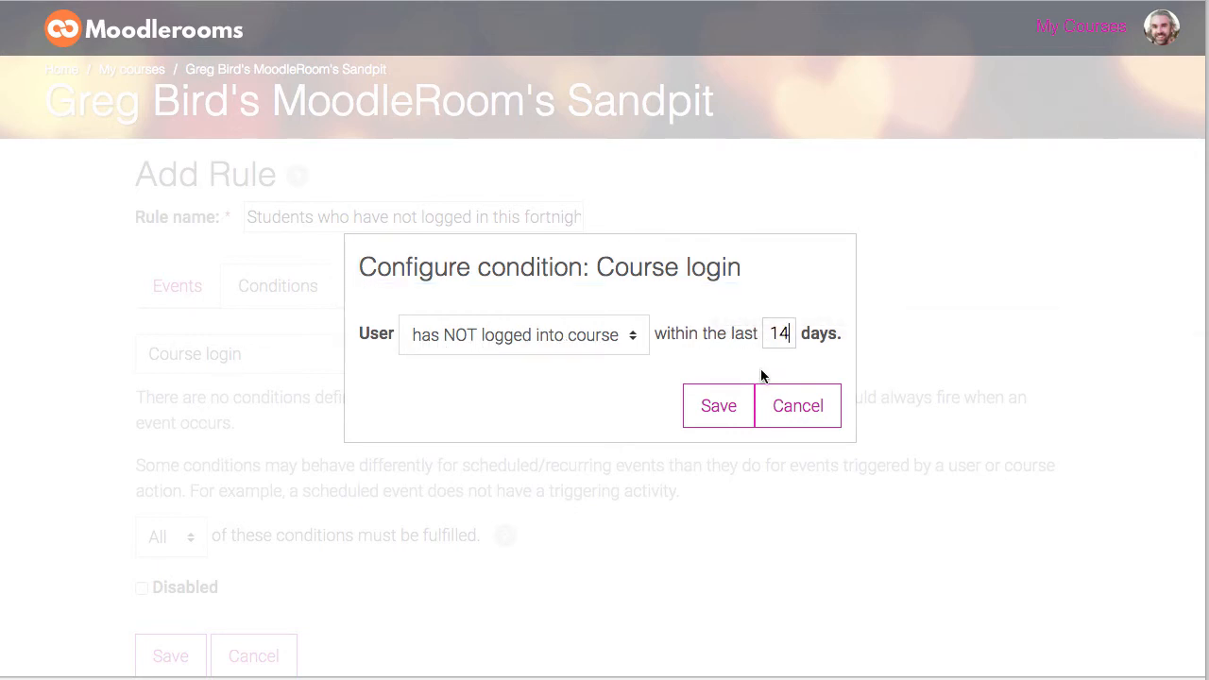
left_click(716, 407)
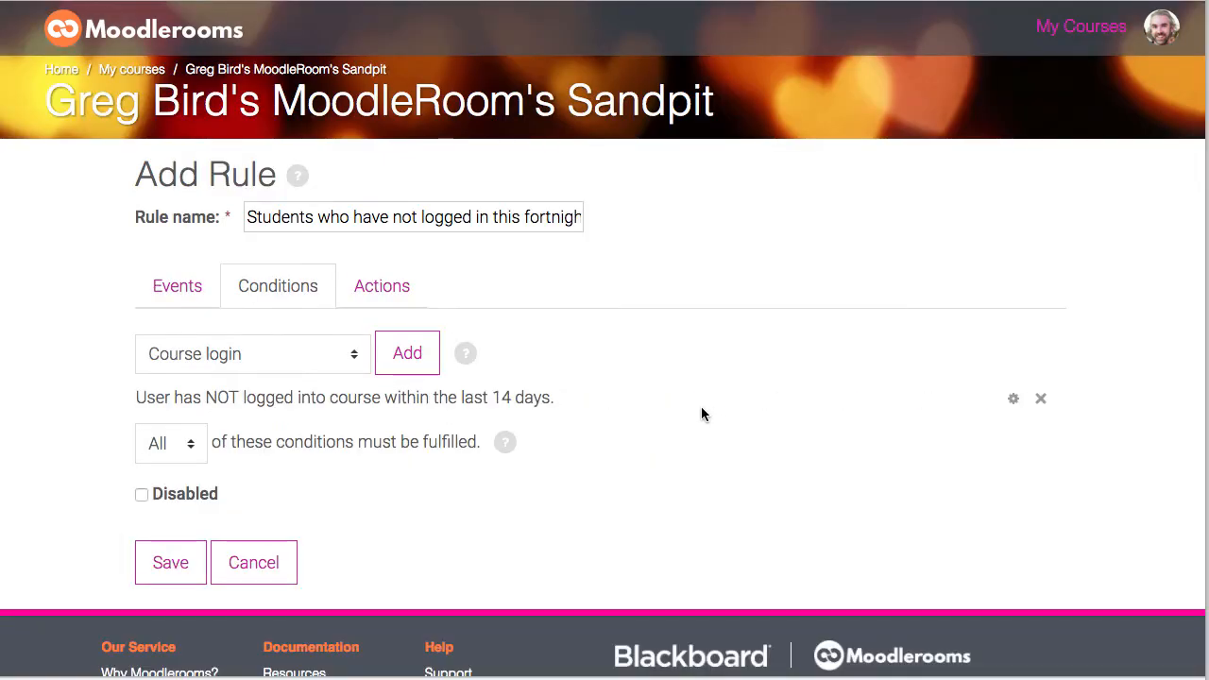
Step: Add a Send email action sent from Teacher with Triggering User as the recipient
left_click(405, 289)
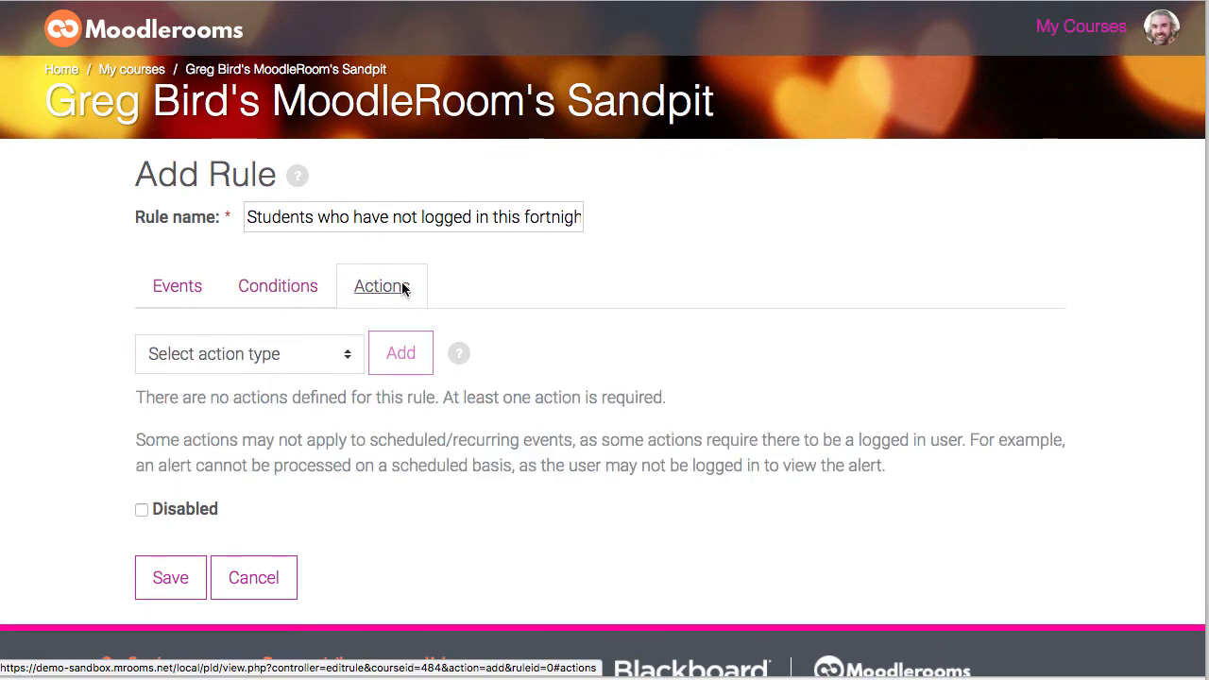
left_click(340, 352)
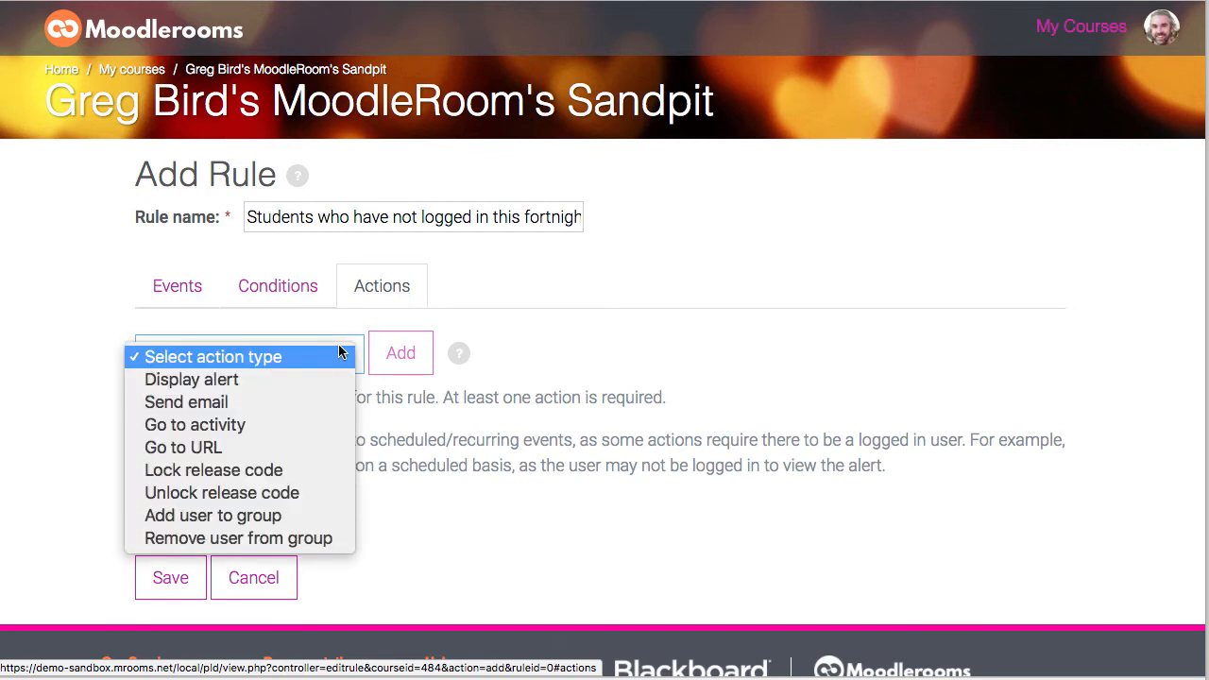
left_click(212, 408)
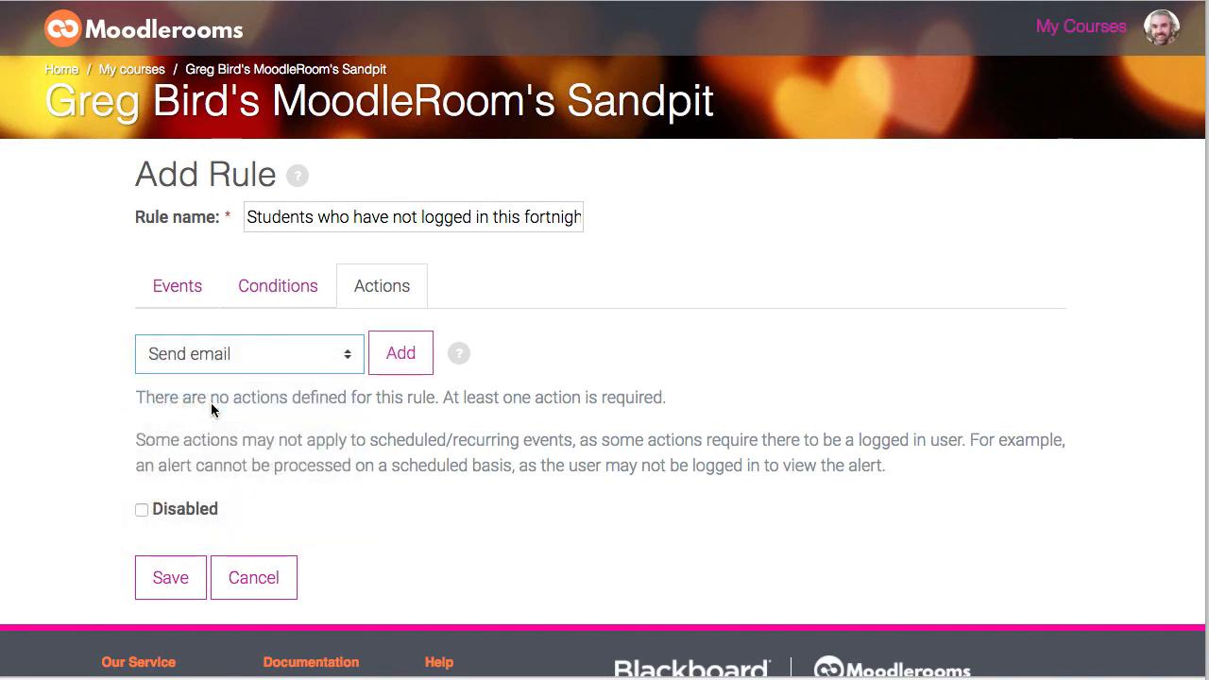
left_click(408, 351)
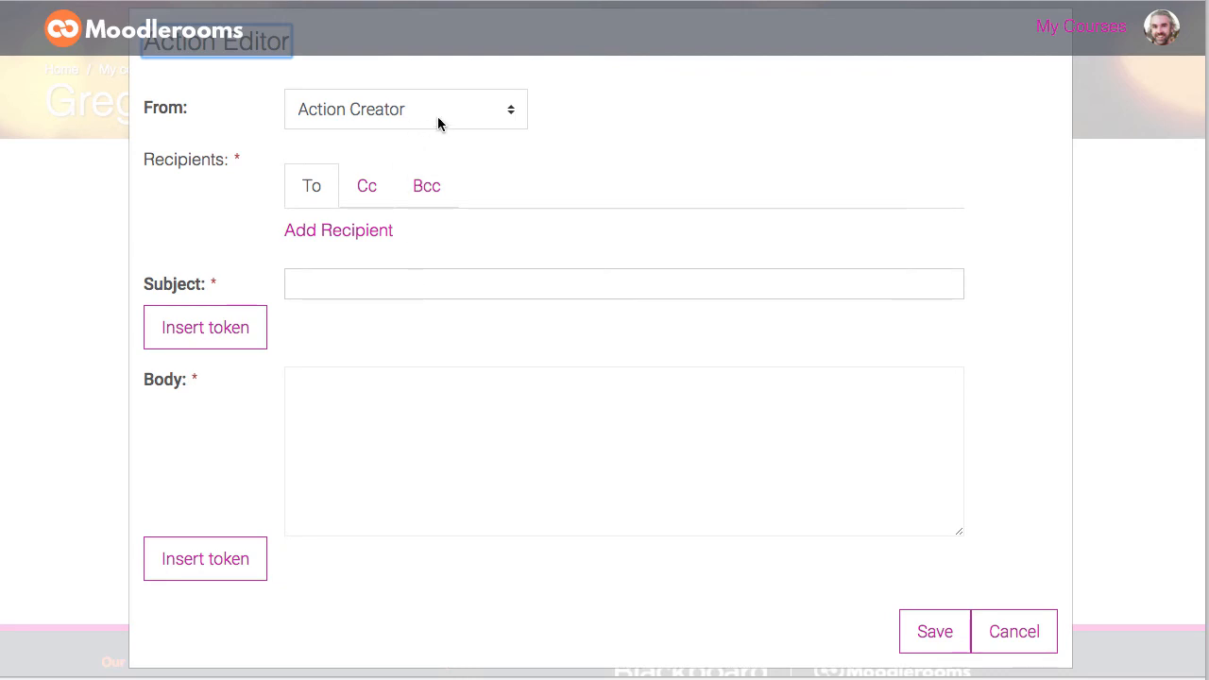
left_click(515, 113)
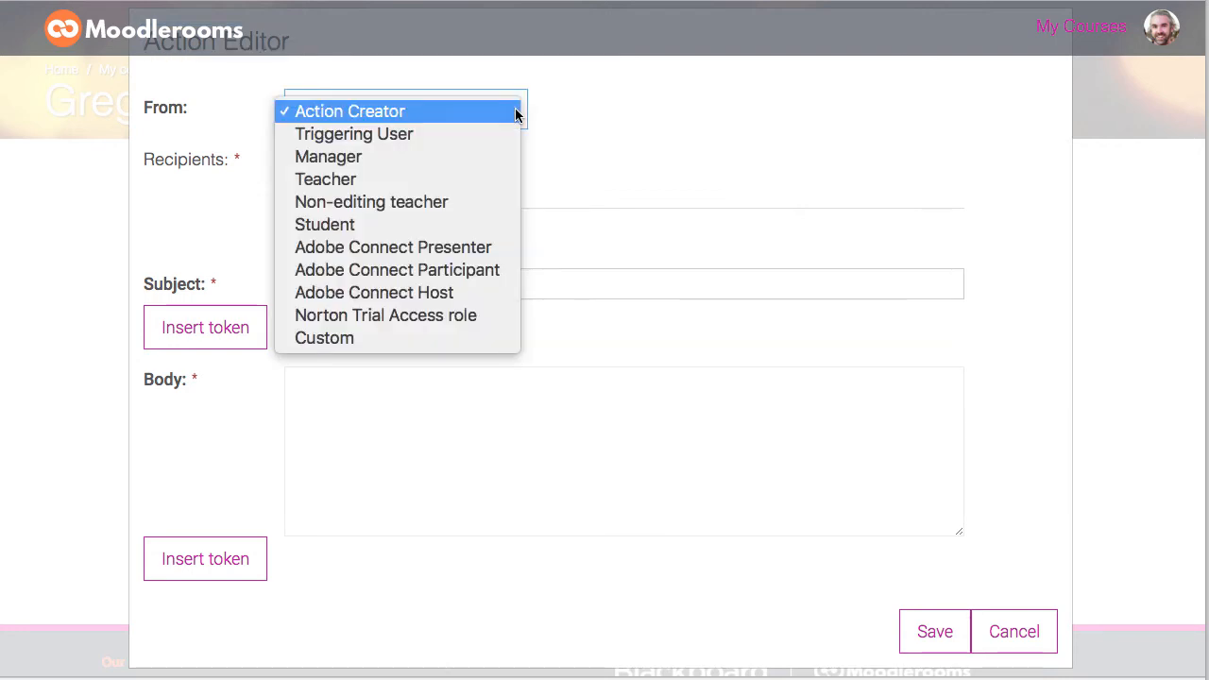
left_click(368, 184)
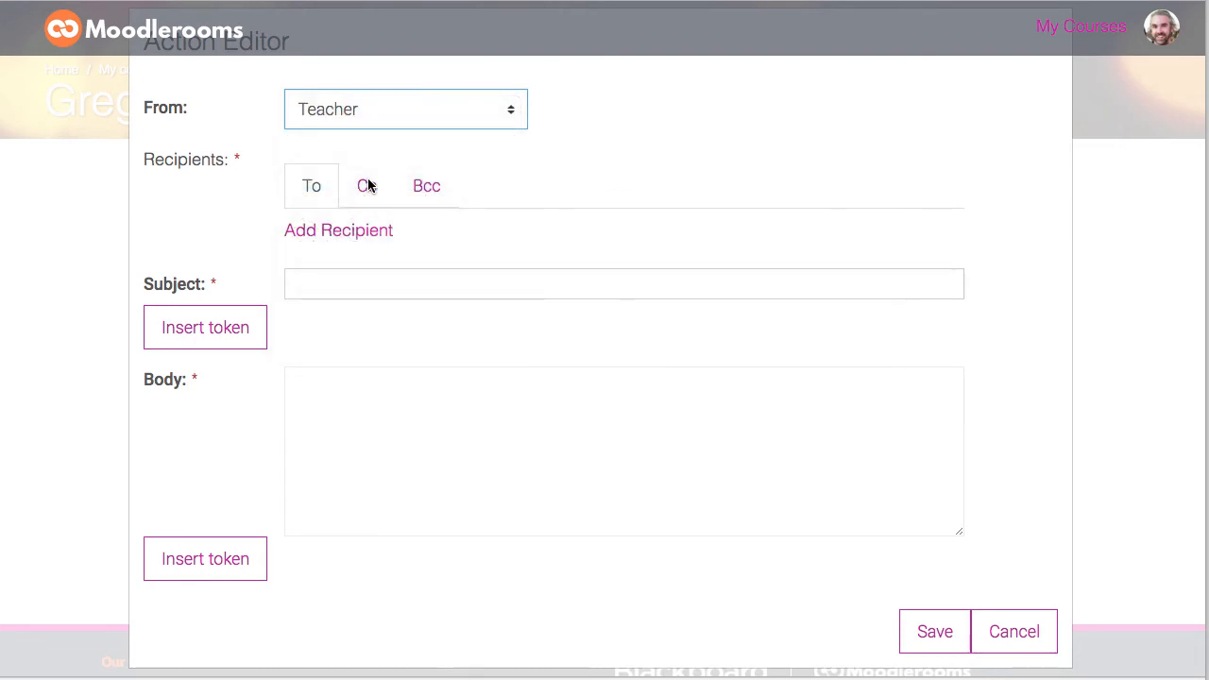
left_click(326, 238)
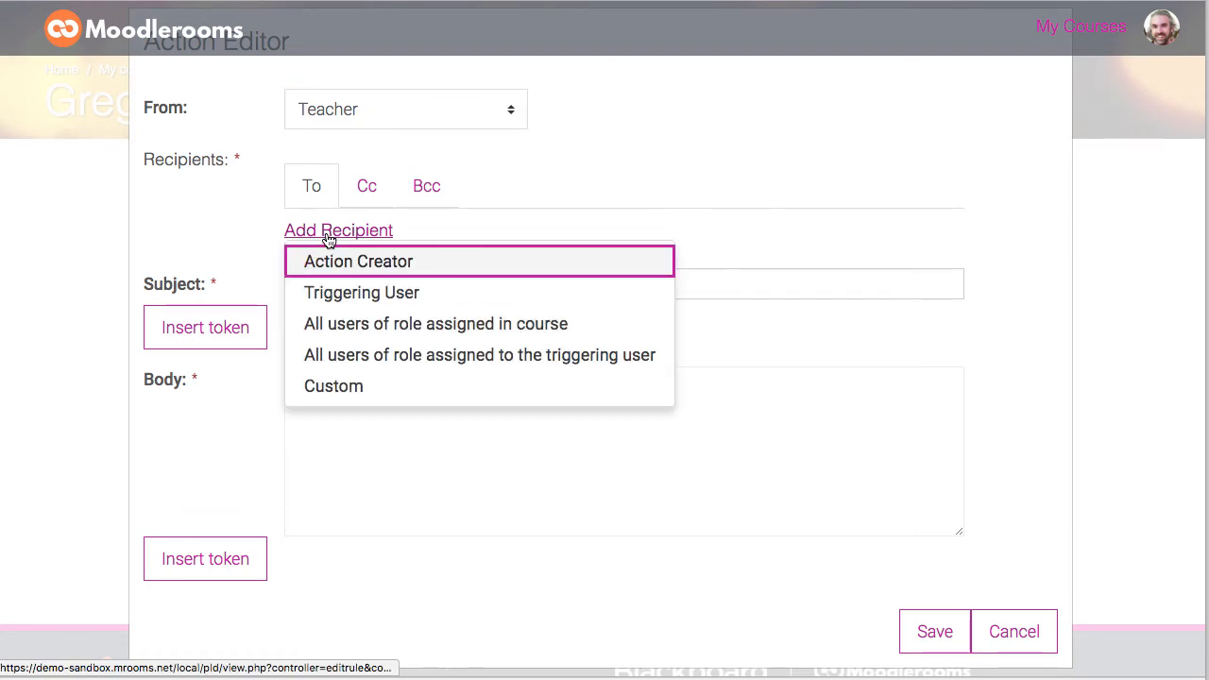
left_click(345, 294)
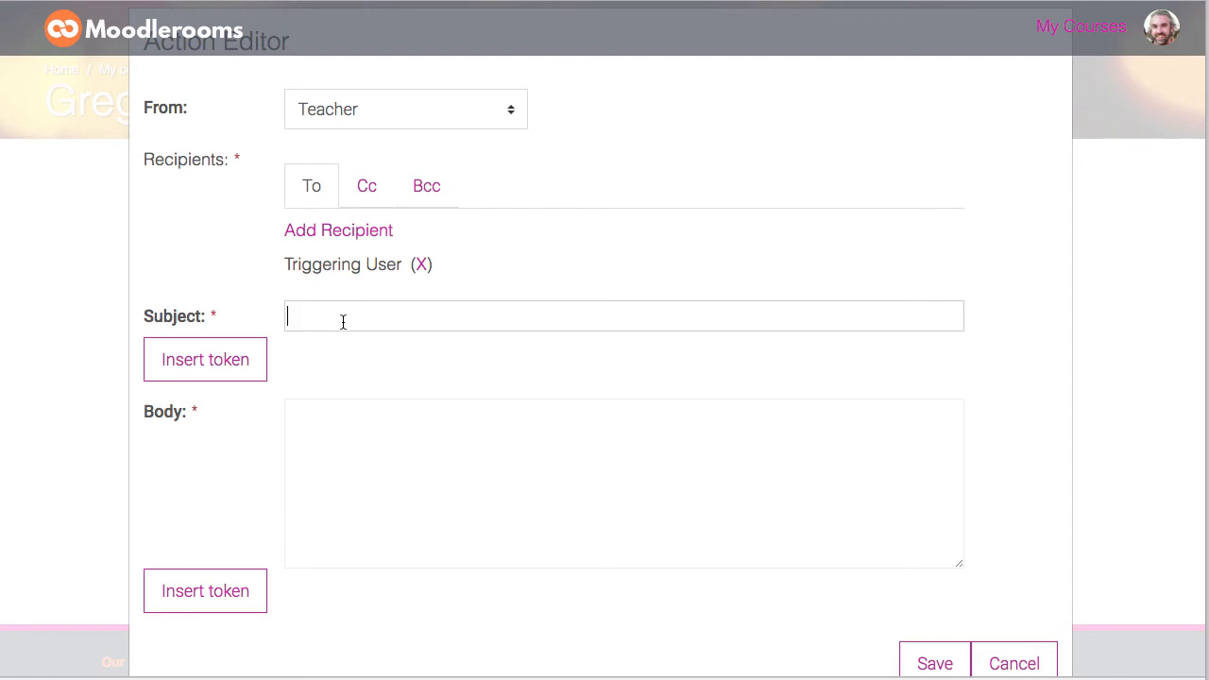
Step: Enter the email subject 'You have not logged in in 14 days'
type("You have not logged in in 14 dyas")
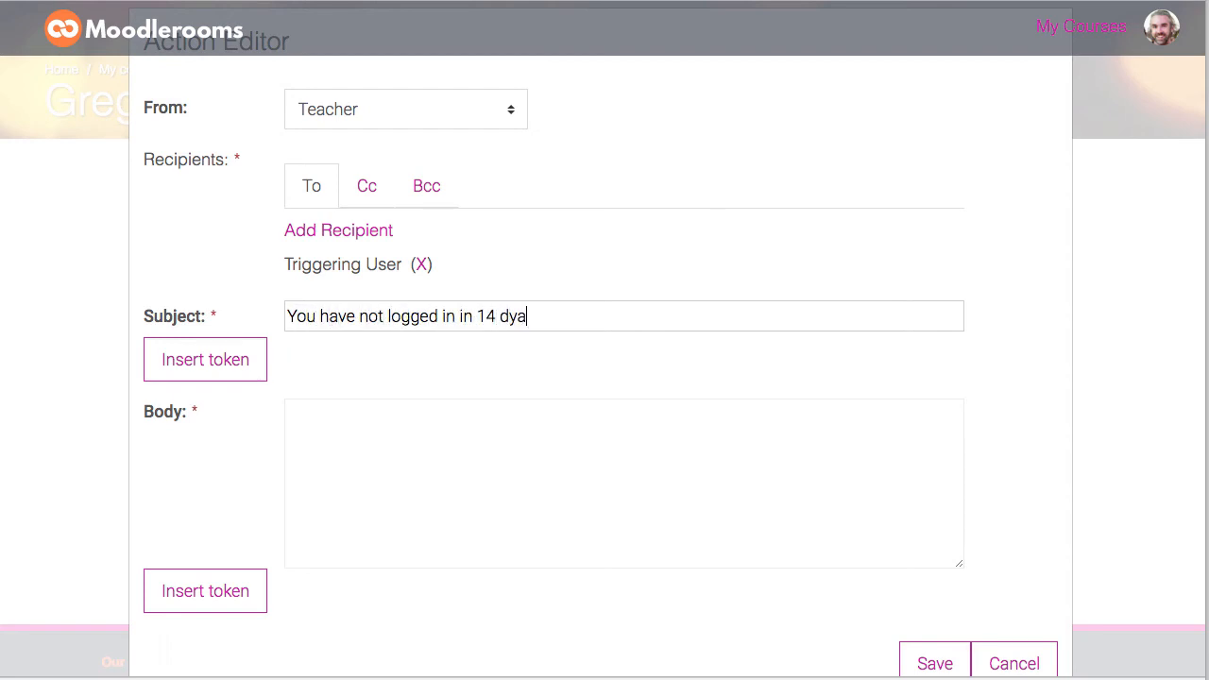
left_click(322, 404)
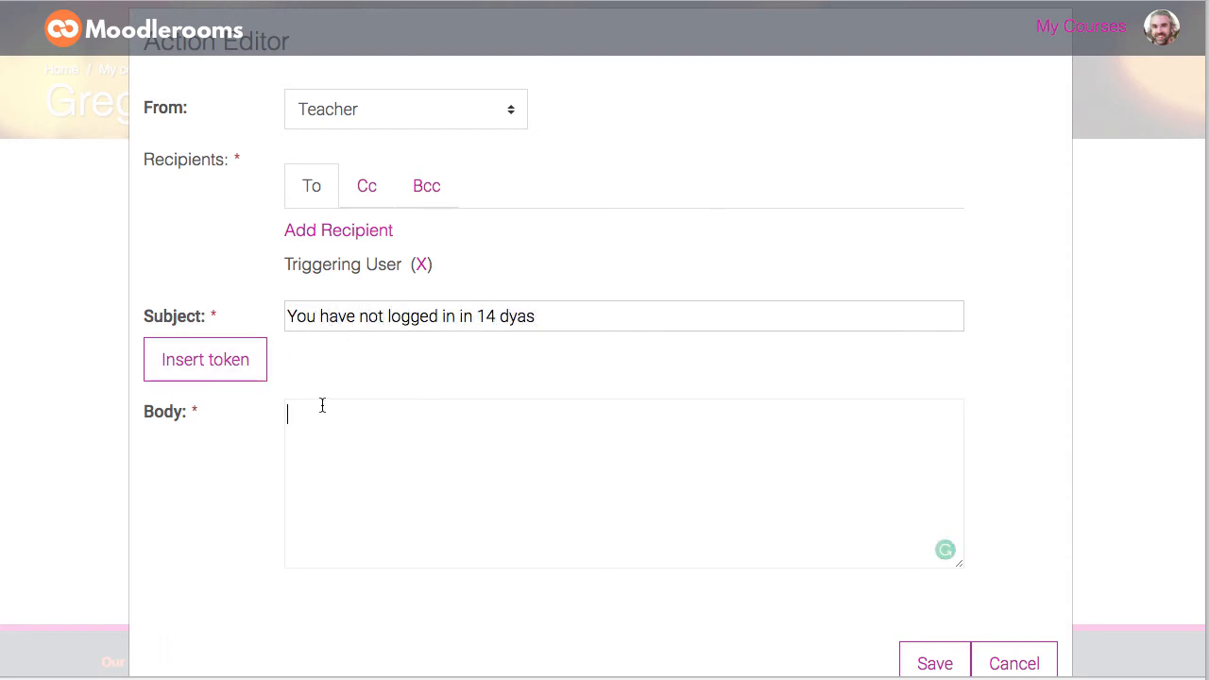
left_click(244, 361)
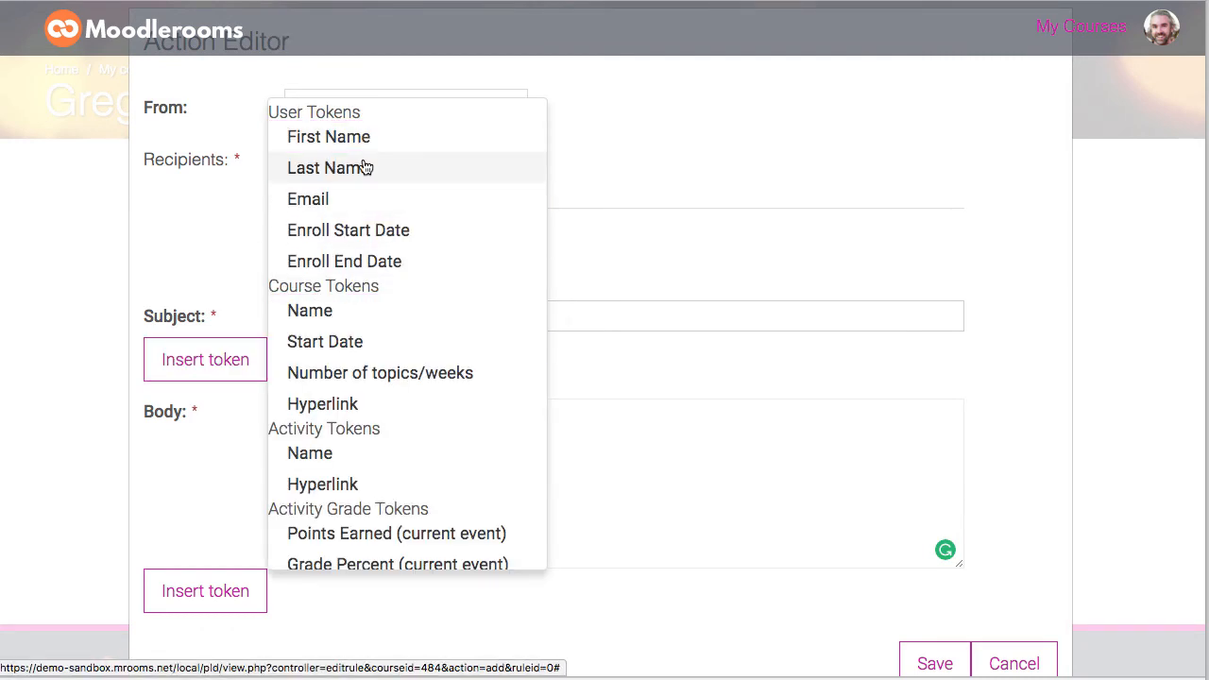
left_click(344, 140)
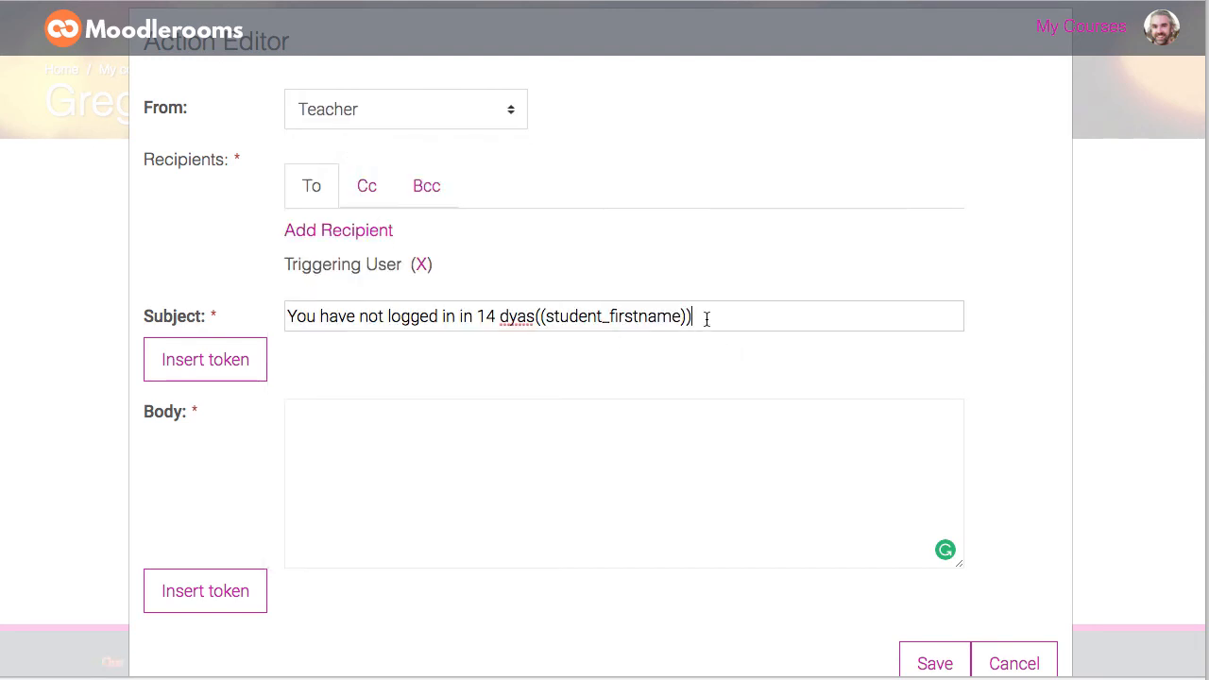
left_click_drag(706, 318, 510, 319)
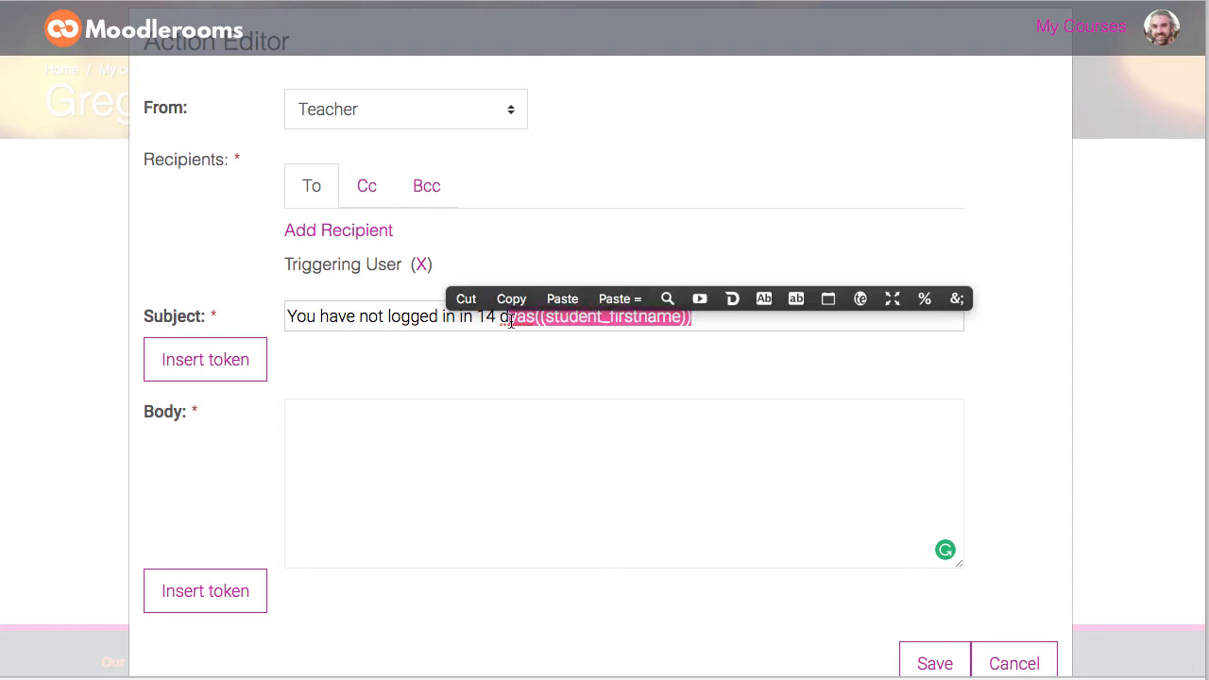
type("ays")
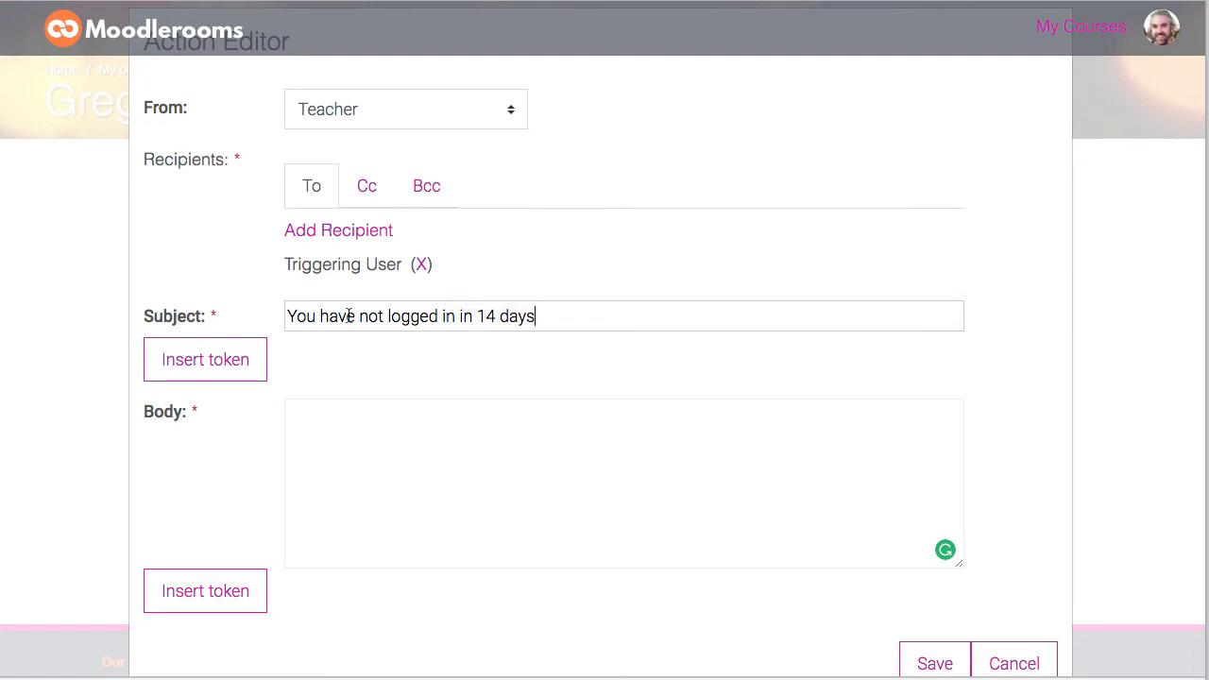
Step: Prefix the subject with the student first name and last name tokens followed by a hyphen
left_click(289, 319)
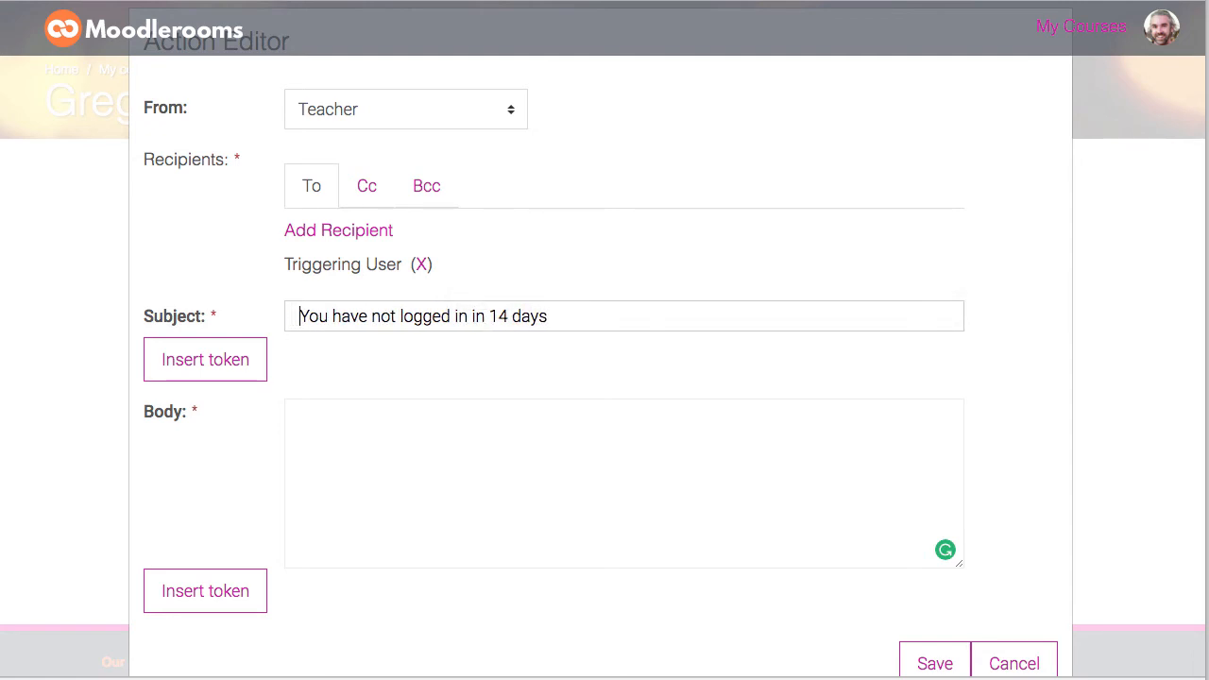
left_click(237, 359)
left_click(326, 137)
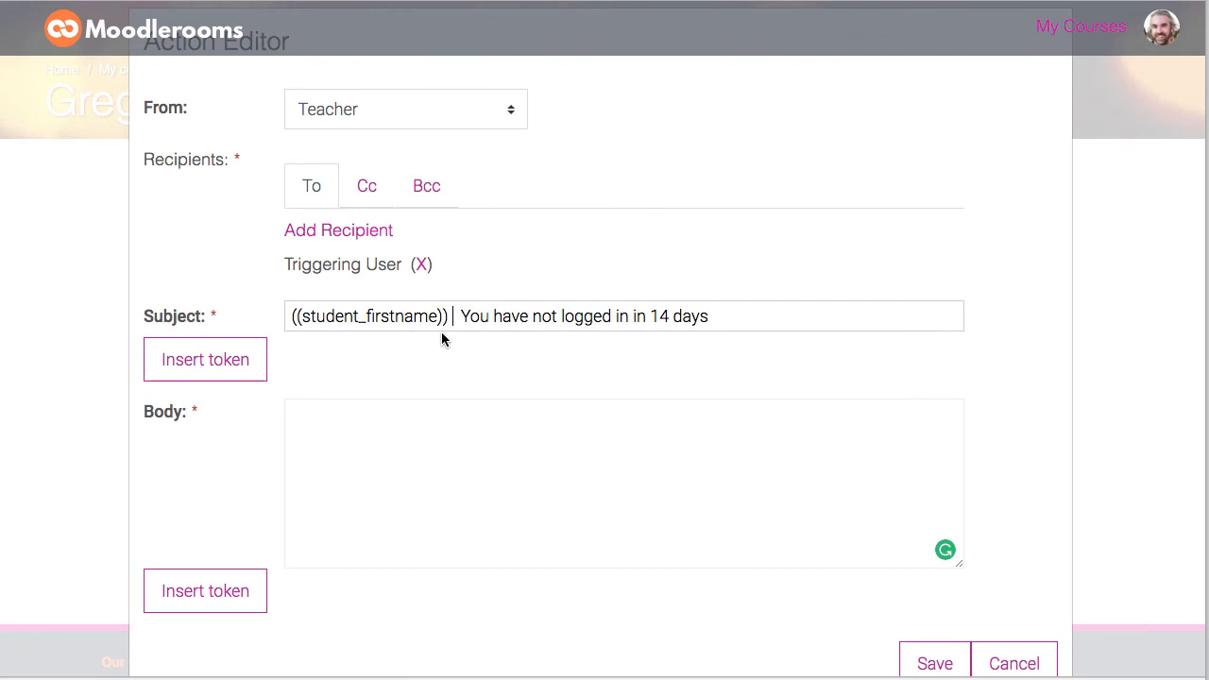
left_click(228, 374)
left_click(325, 168)
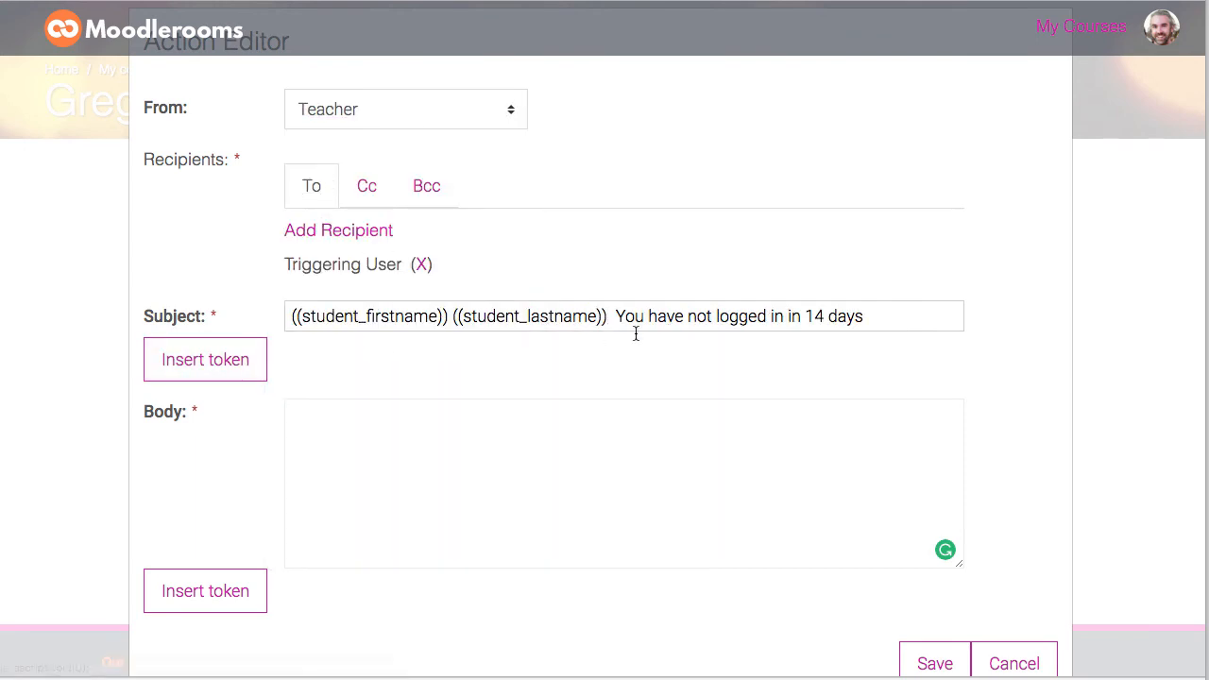
left_click(612, 318)
type("-")
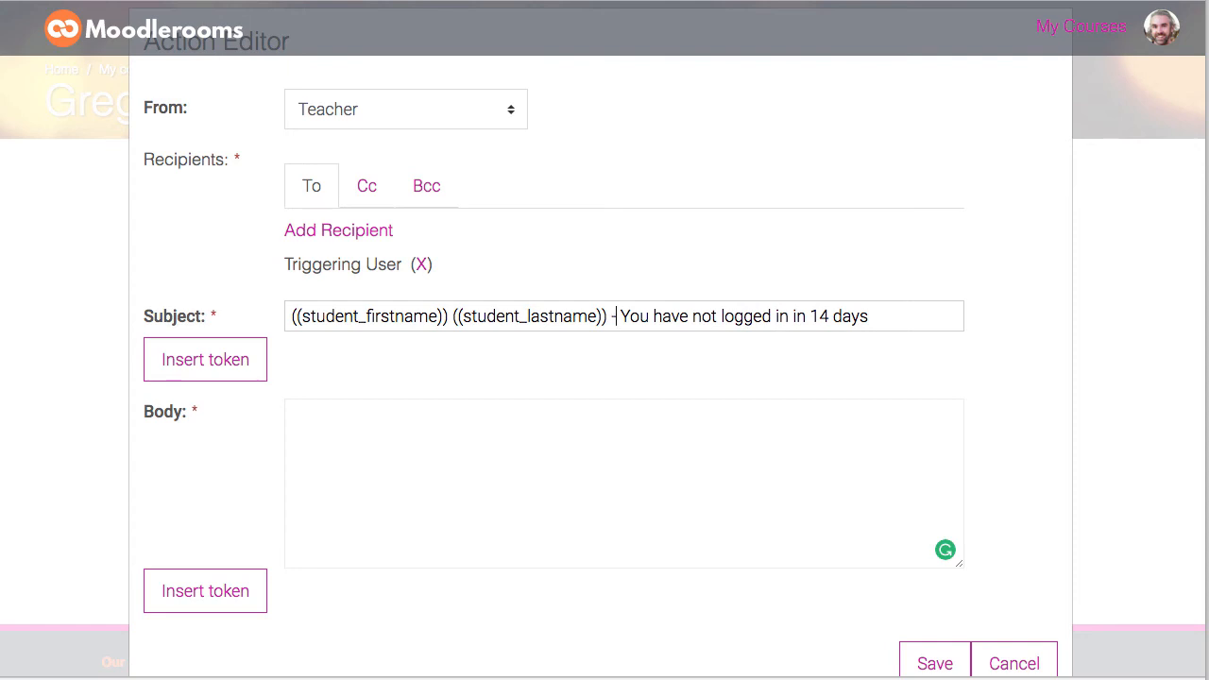
Step: Fill the email body with lorem ipsum placeholder text by entering 'lipsum'
left_click(570, 431)
type("lipsum")
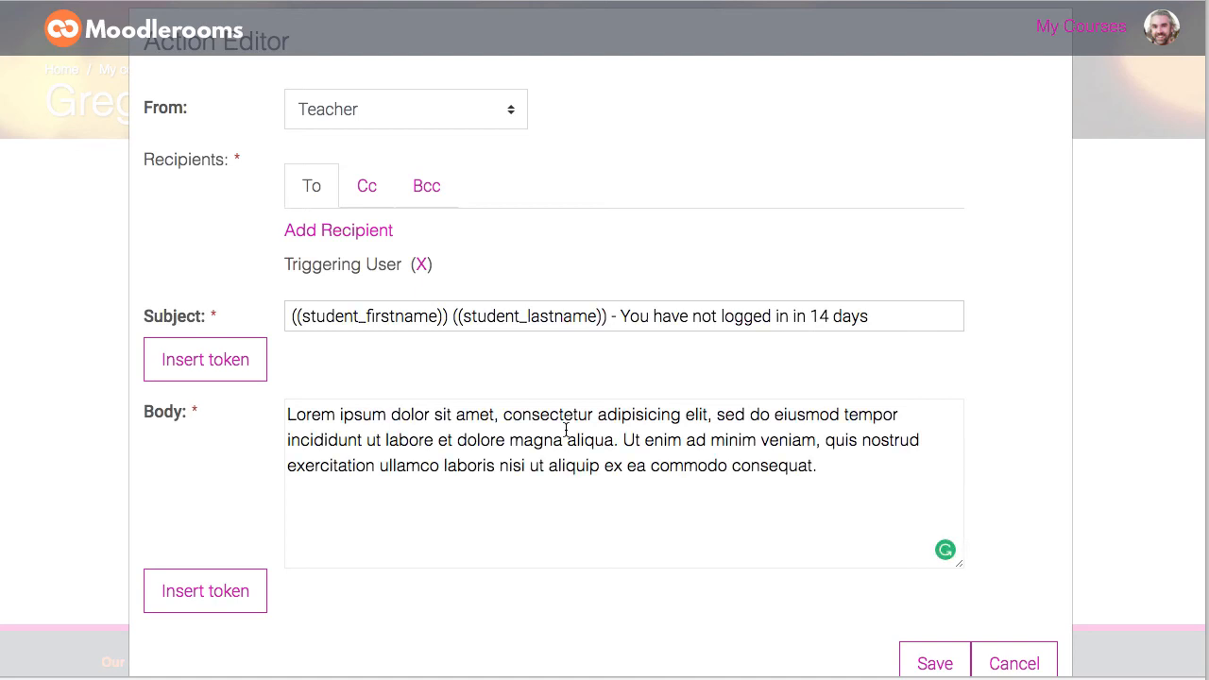
Step: Save the Send email action and the completed rule
left_click(921, 661)
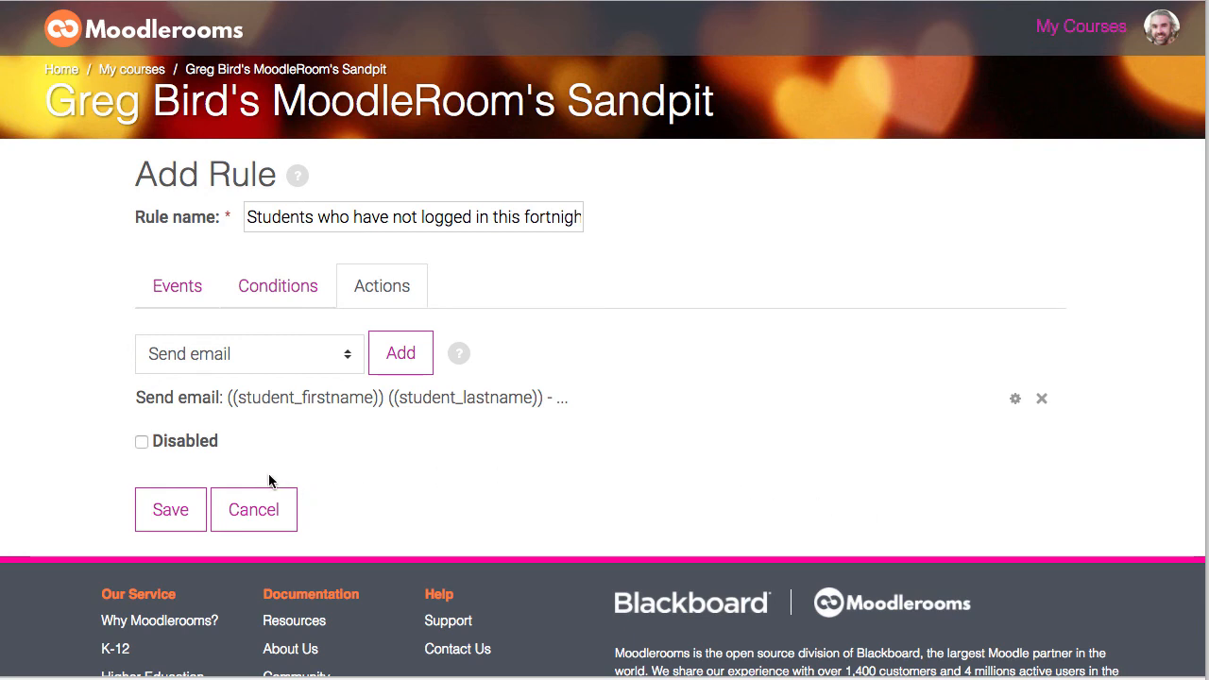
left_click(171, 511)
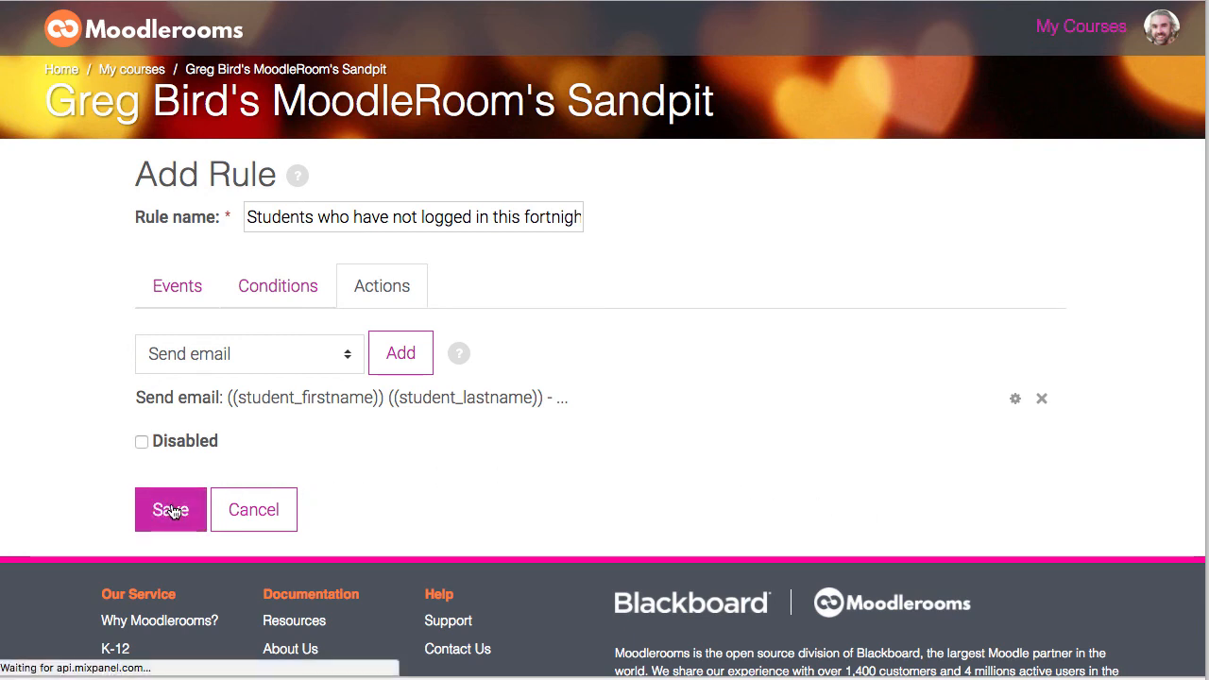